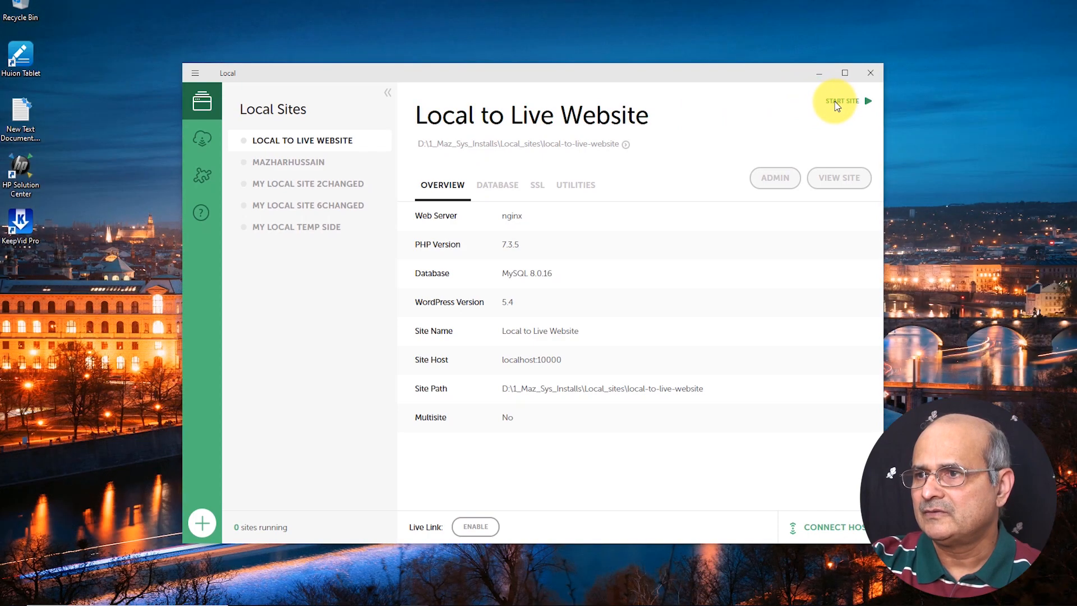
Start the Local to Live Website site and scroll through the Organic Store pages
left_click(836, 104)
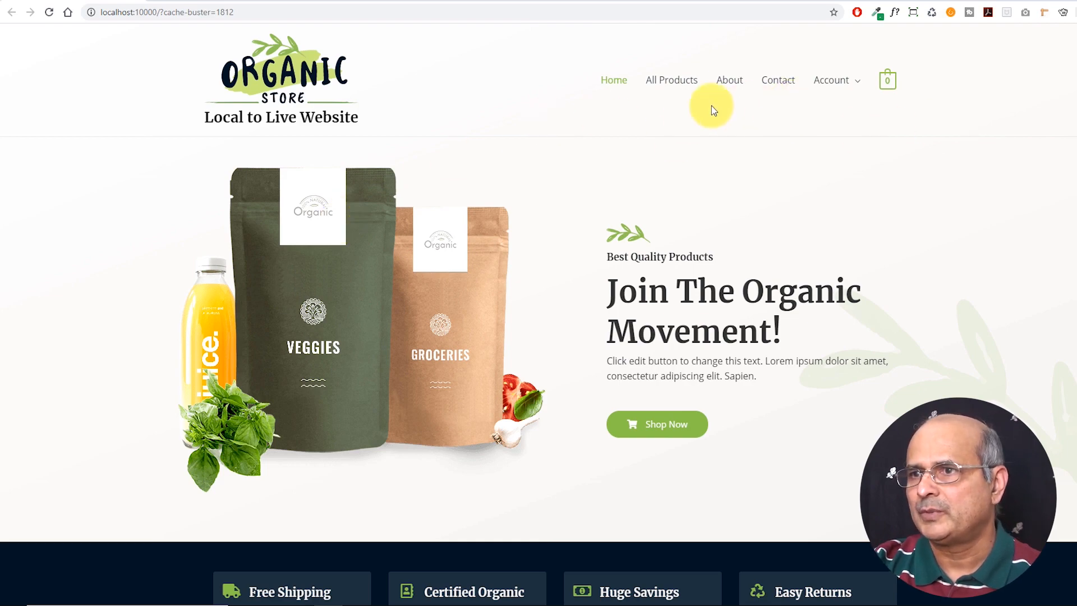
scroll(543, 159, "down", 1)
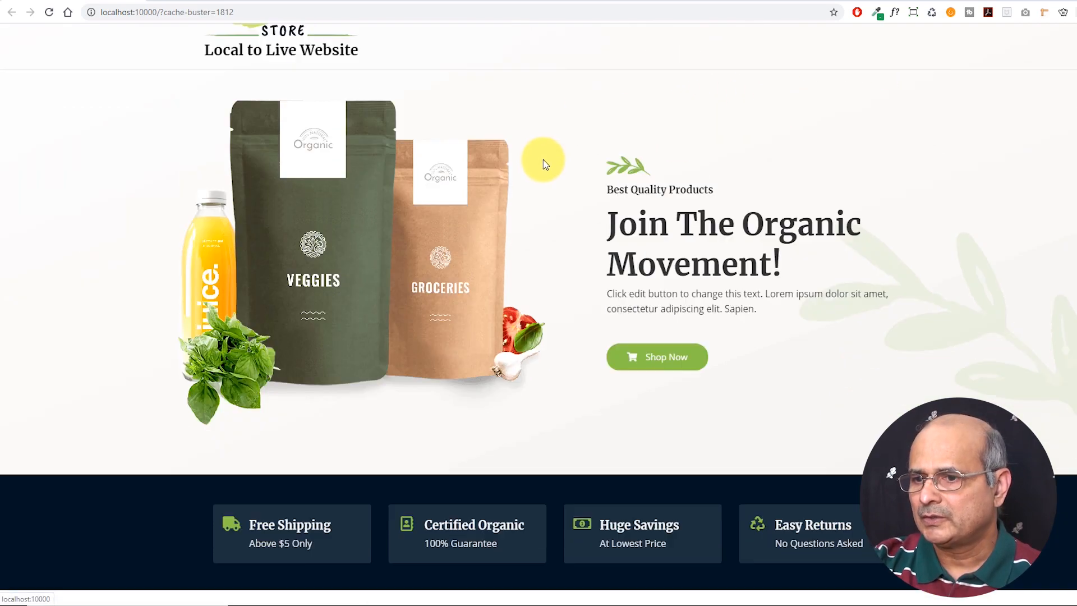
scroll(543, 159, "down", 20)
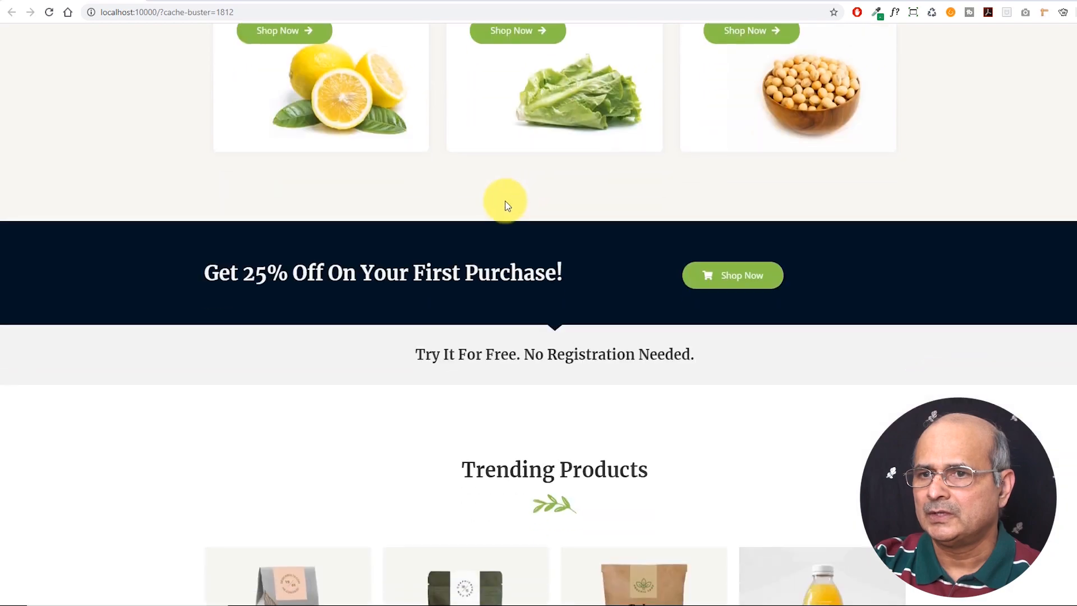
scroll(505, 201, "down", 15)
scroll(498, 212, "up", 5)
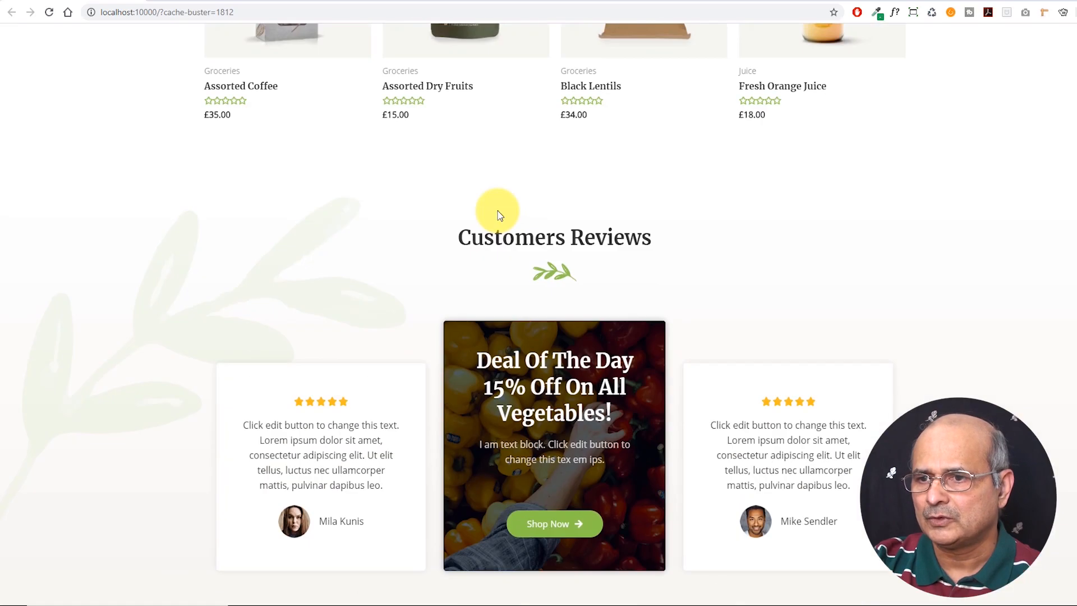
scroll(498, 211, "up", 10)
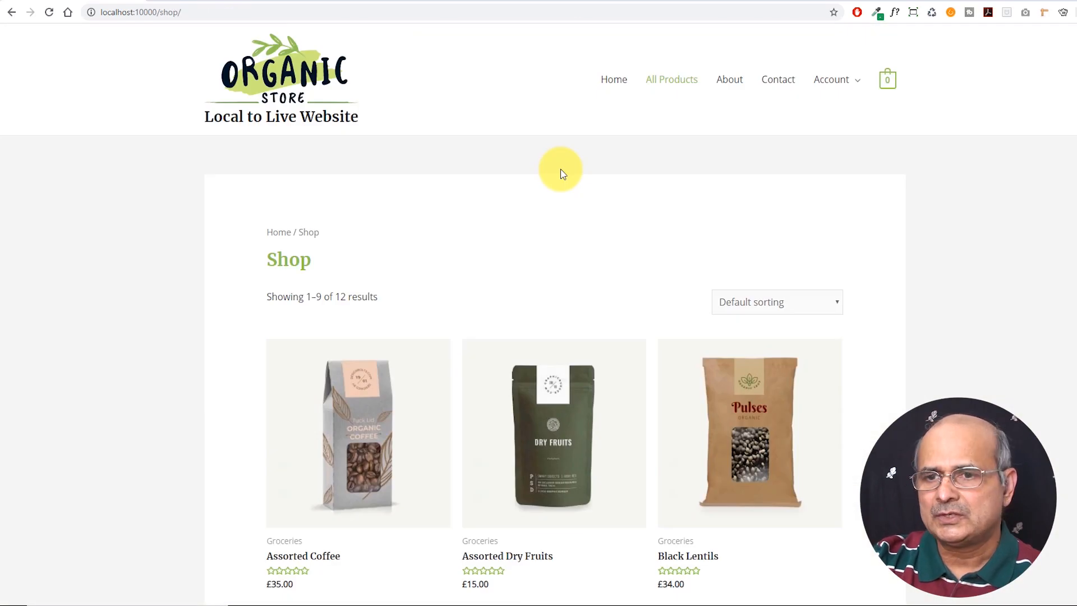
scroll(560, 170, "down", 15)
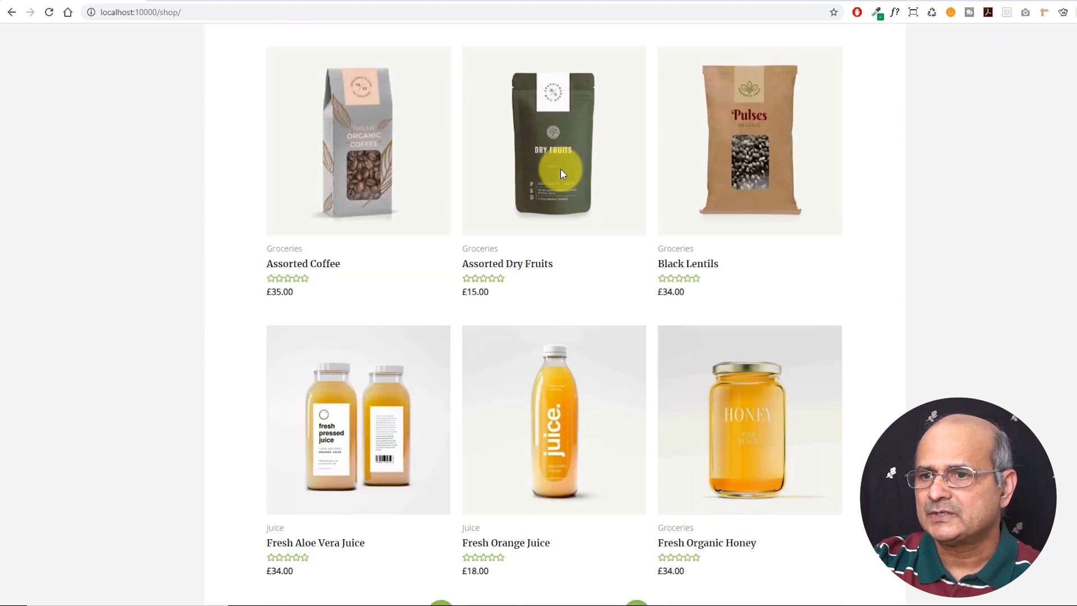
scroll(558, 185, "down", 2)
scroll(556, 191, "up", 17)
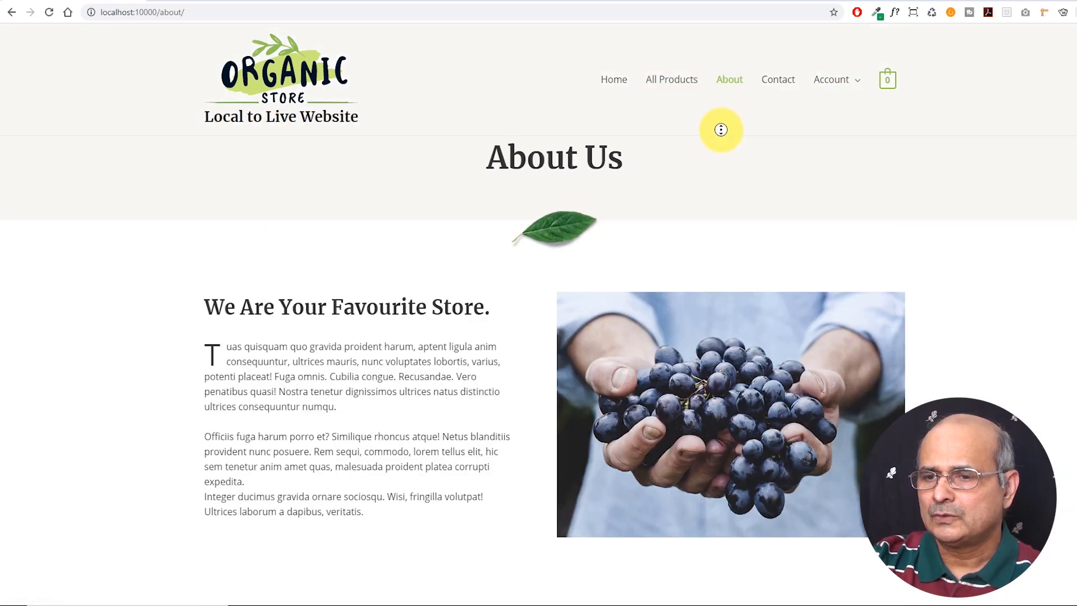
scroll(721, 130, "down", 4)
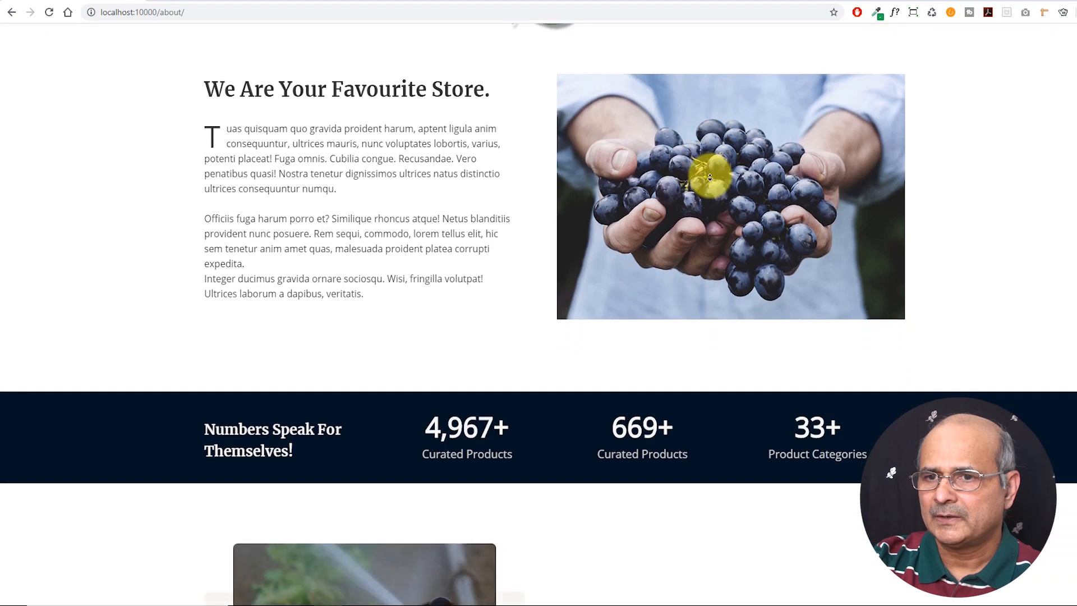
scroll(710, 177, "down", 13)
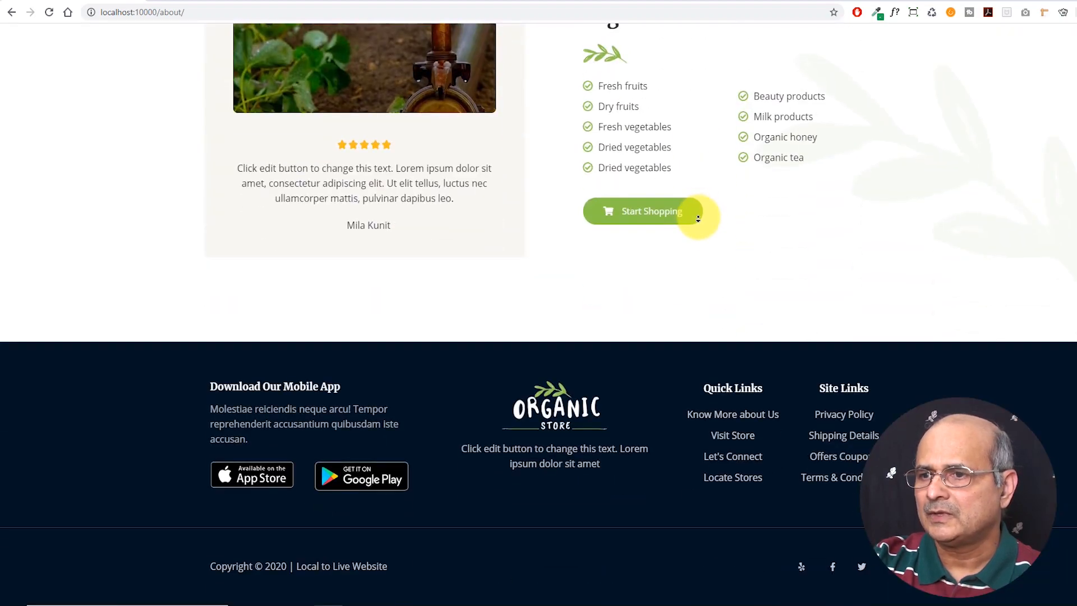
scroll(743, 197, "up", 16)
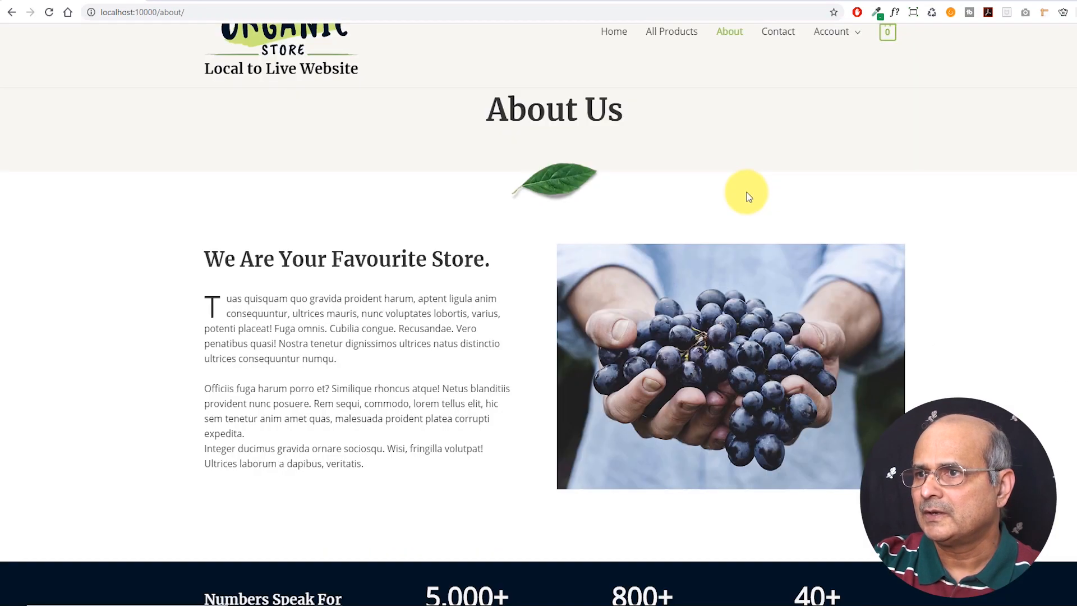
scroll(763, 129, "up", 1)
Visit the Contact and My account pages, then return to the store homepage
left_click(779, 83)
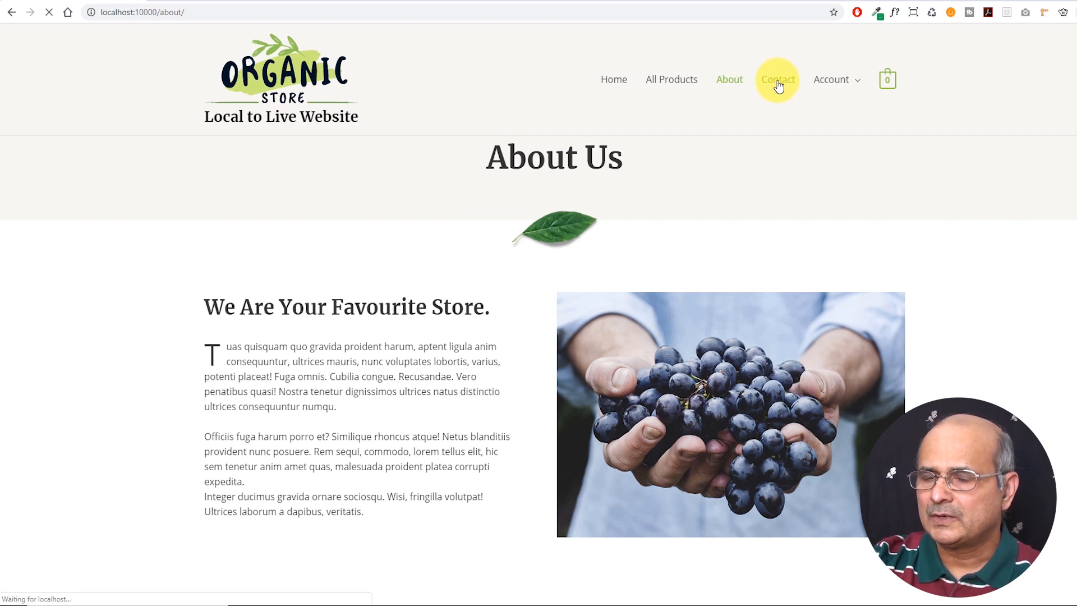
scroll(486, 252, "down", 6)
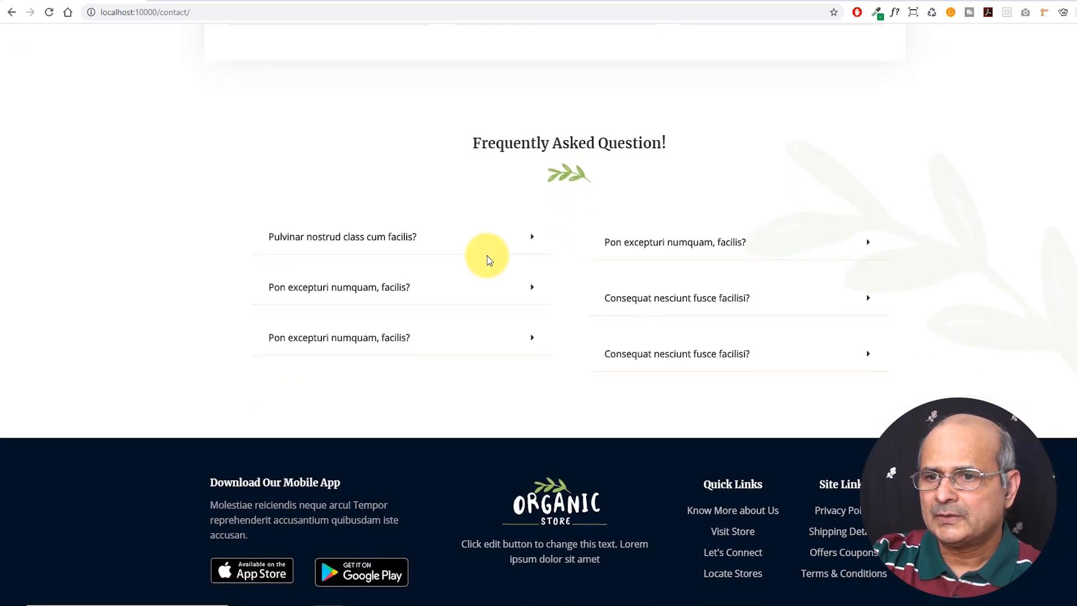
scroll(487, 256, "up", 5)
scroll(487, 257, "up", 1)
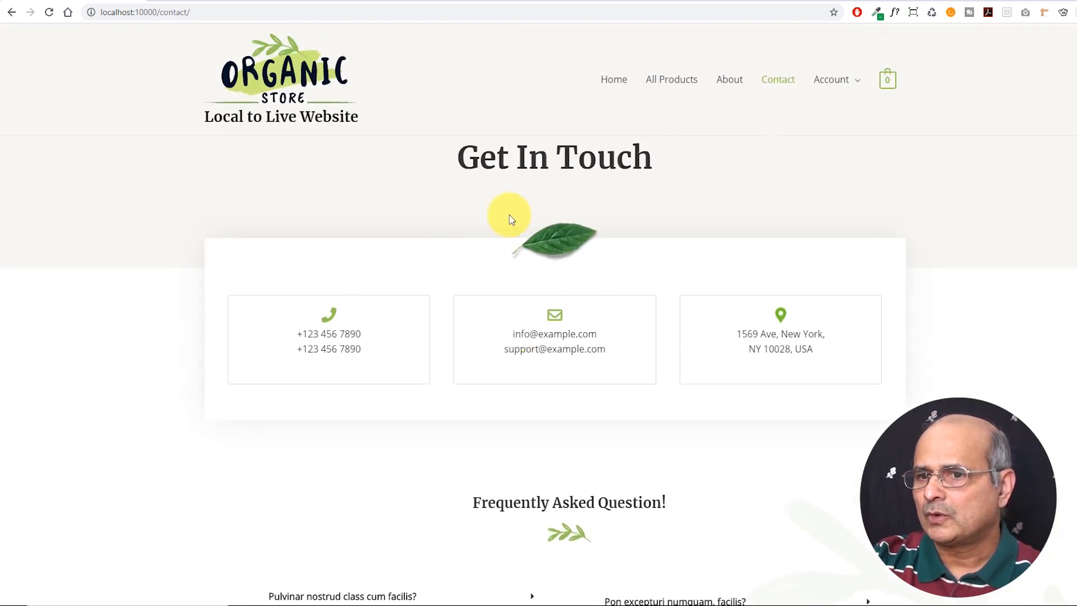
mouse_move(832, 83)
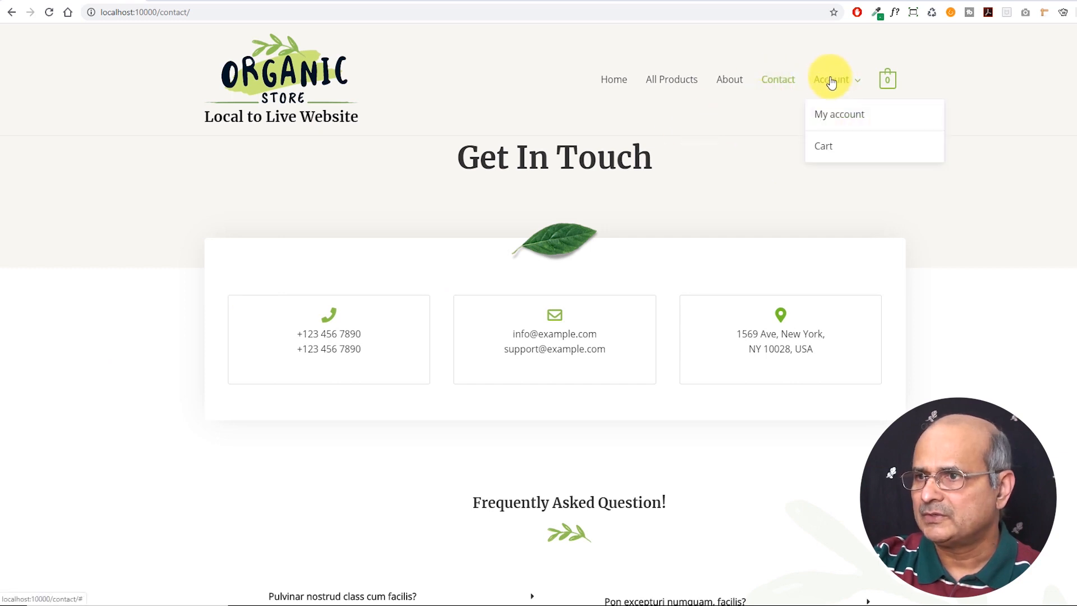
left_click(833, 118)
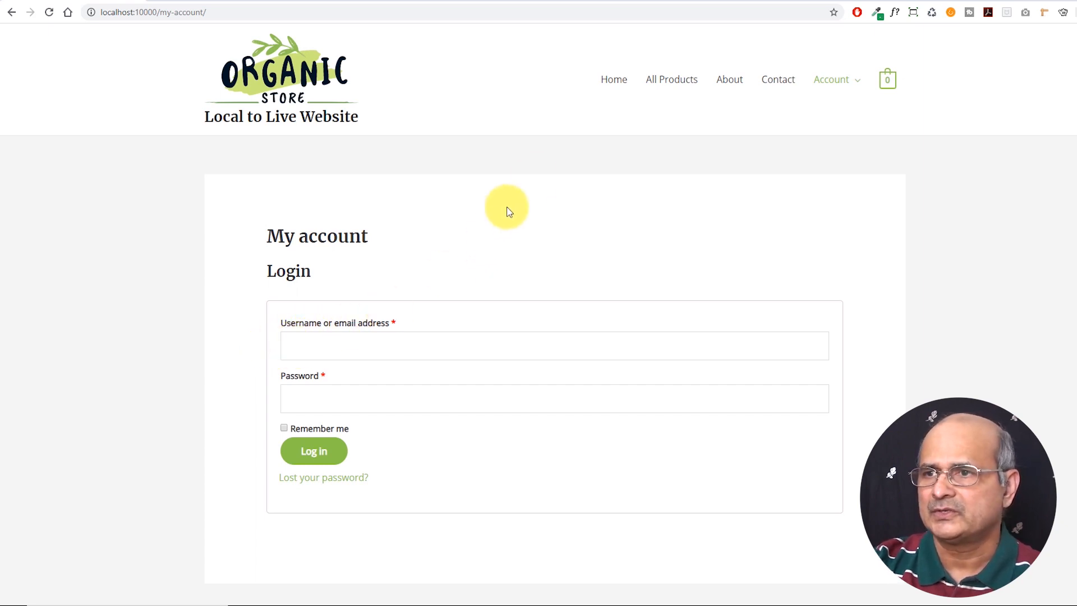
left_click(612, 83)
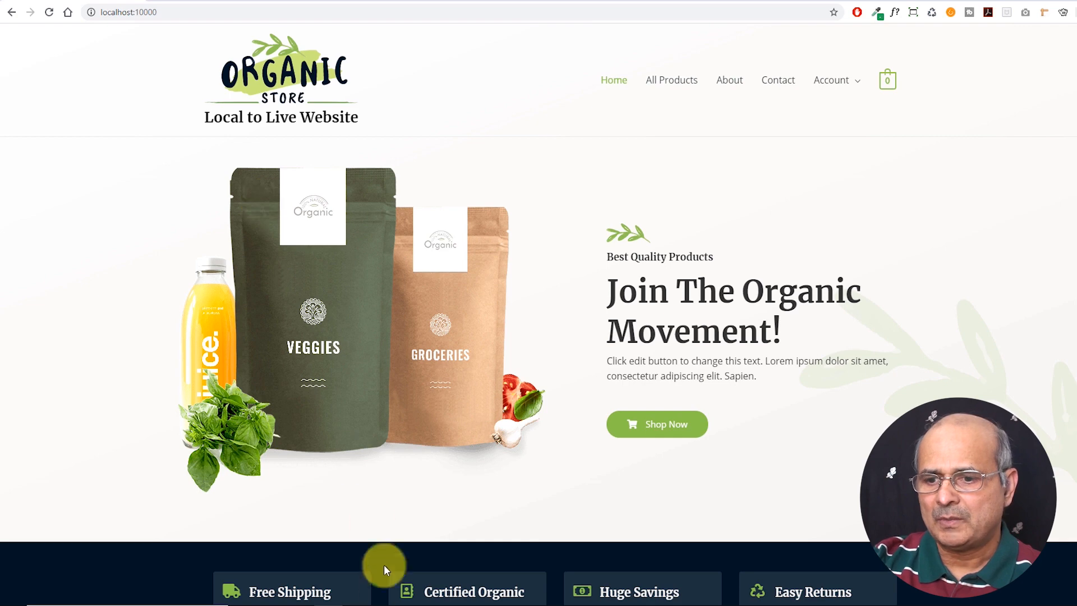
Log in to the local site's WordPress admin as admin with the account password
left_click(412, 602)
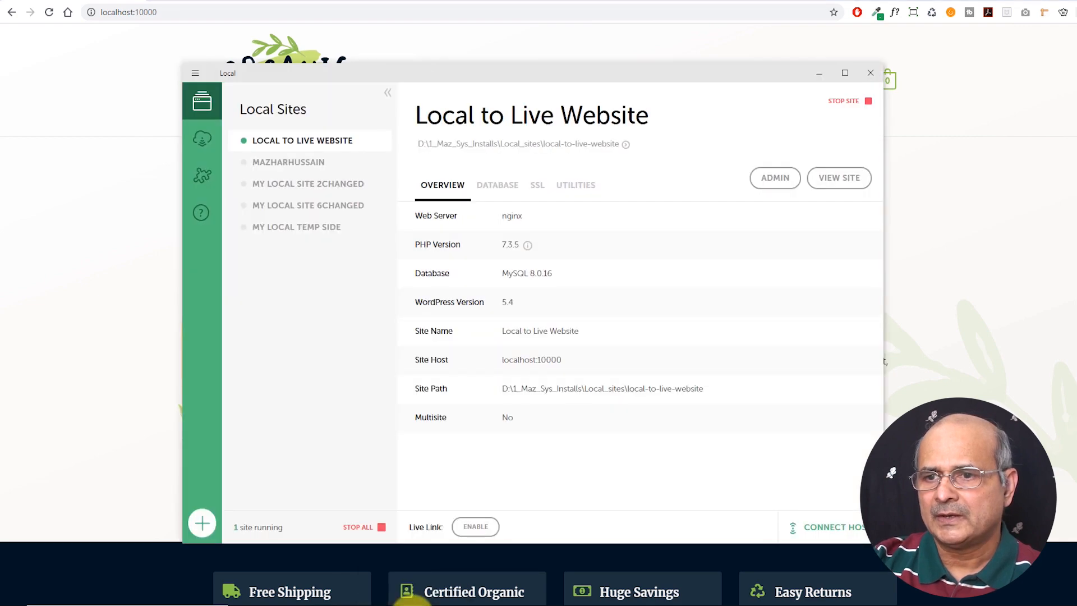
left_click(773, 177)
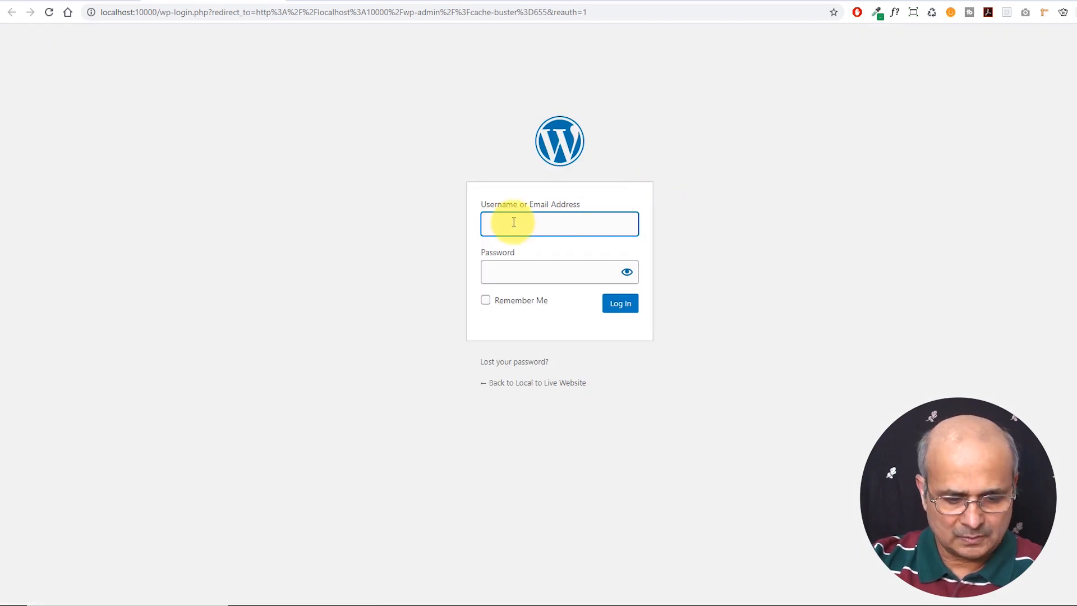
type("admin")
key("Tab")
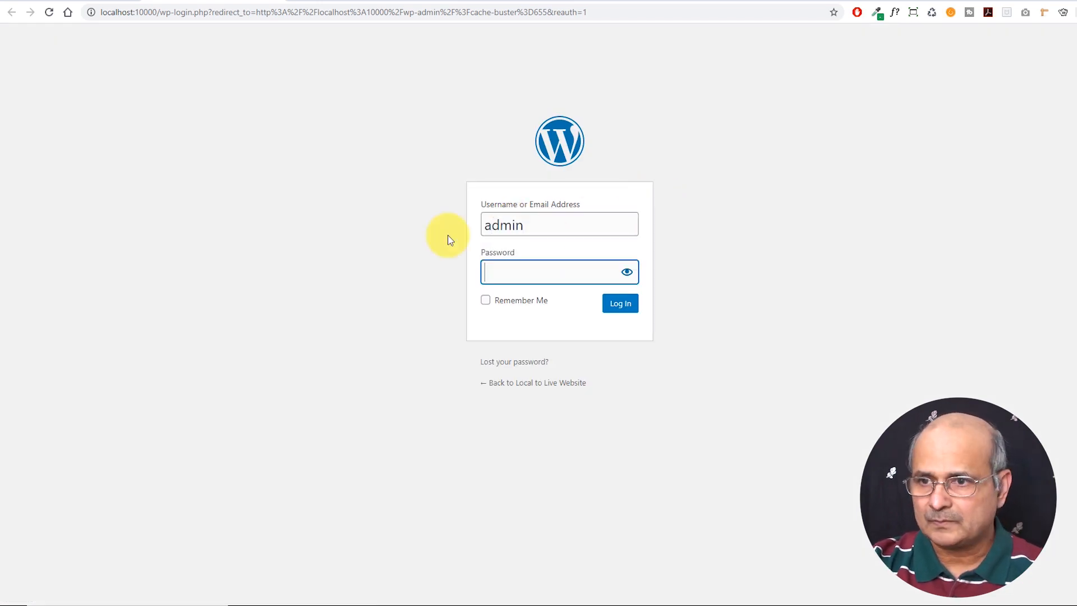
type("a")
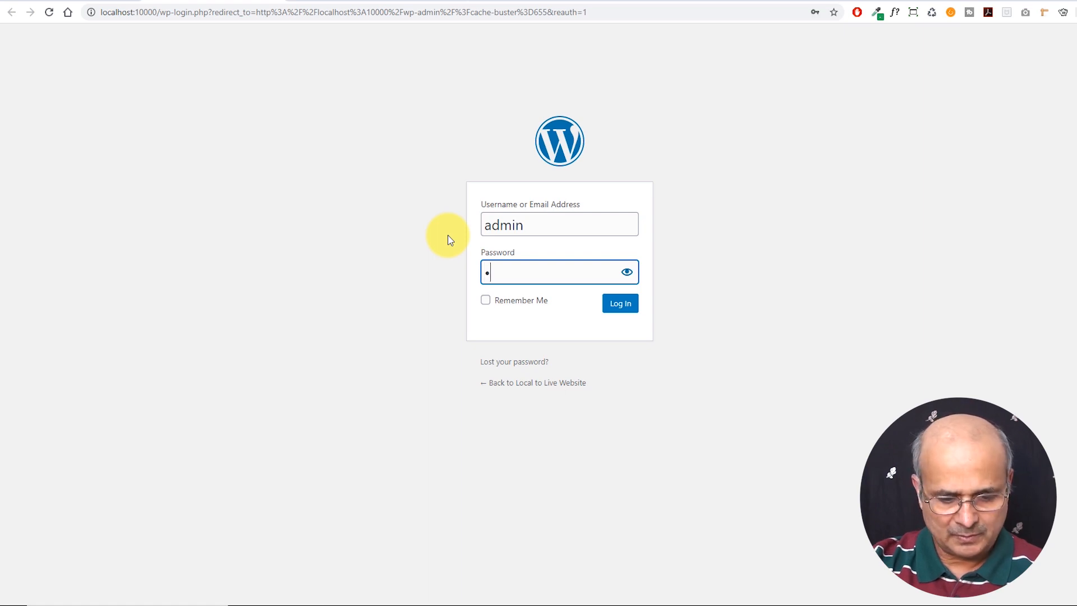
type("dmin")
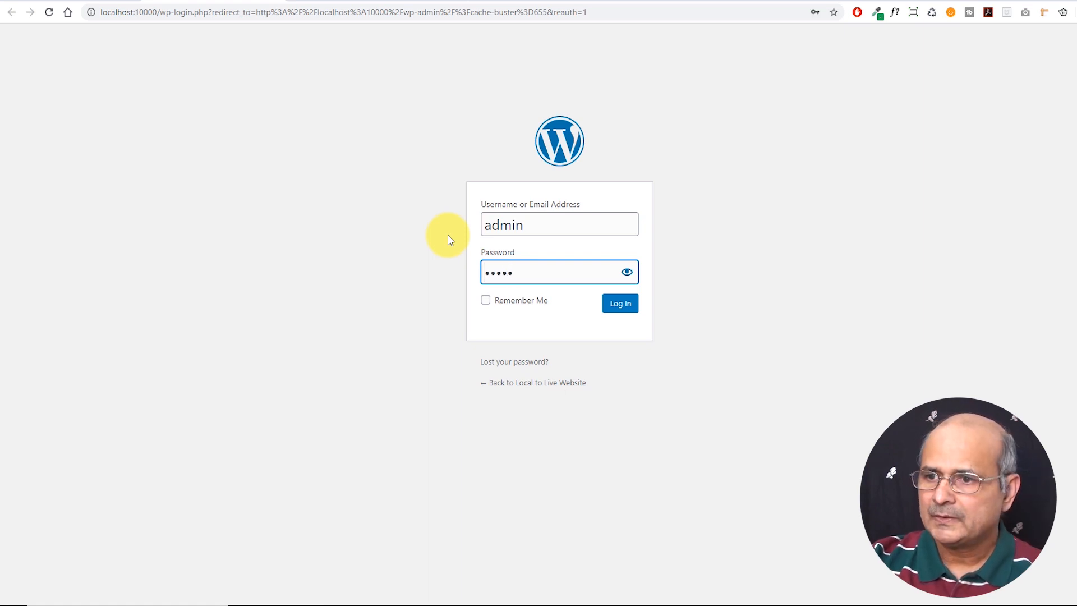
left_click(621, 305)
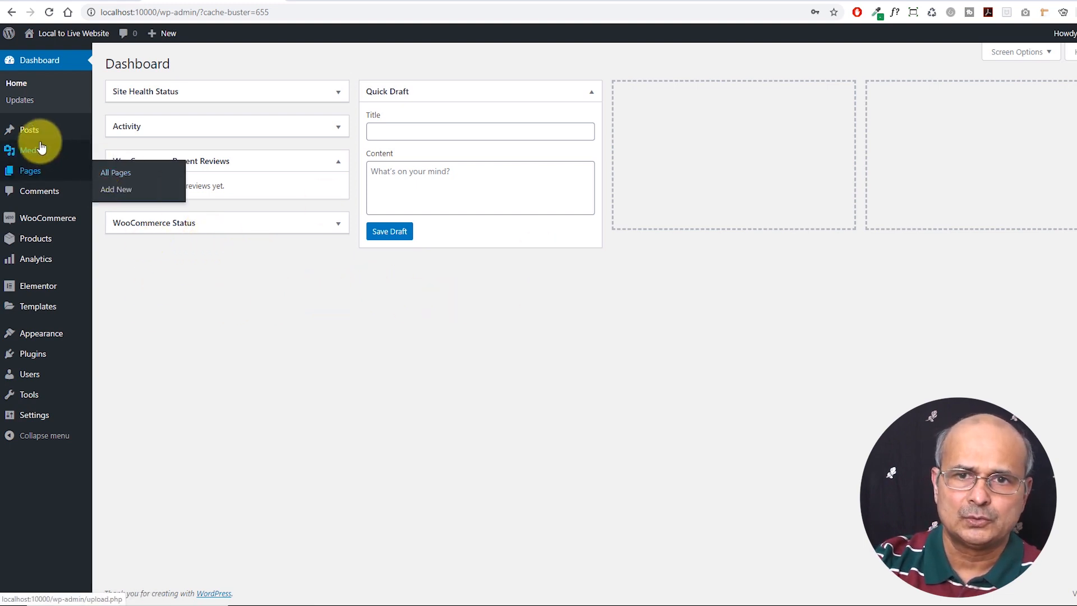
Browse All Posts and Pages, ending on the Installed Plugins list
mouse_move(34, 135)
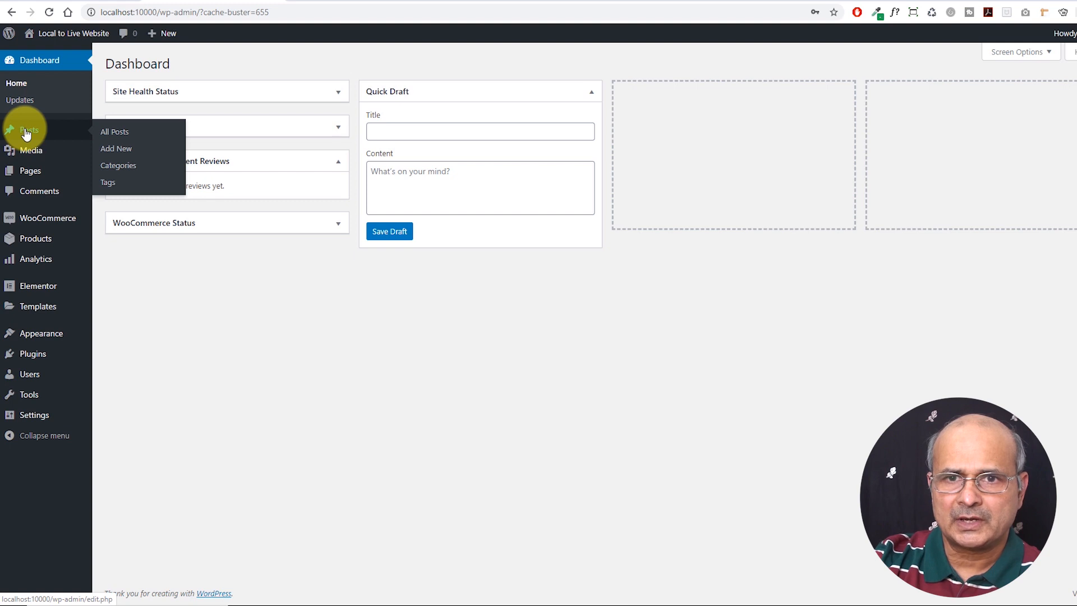
left_click(113, 133)
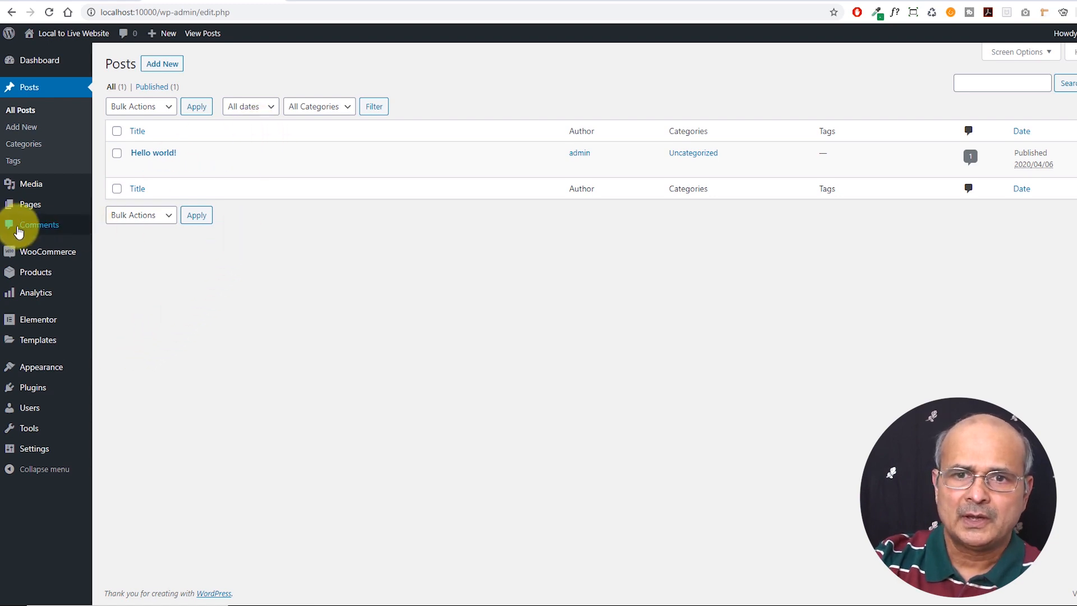
left_click(39, 209)
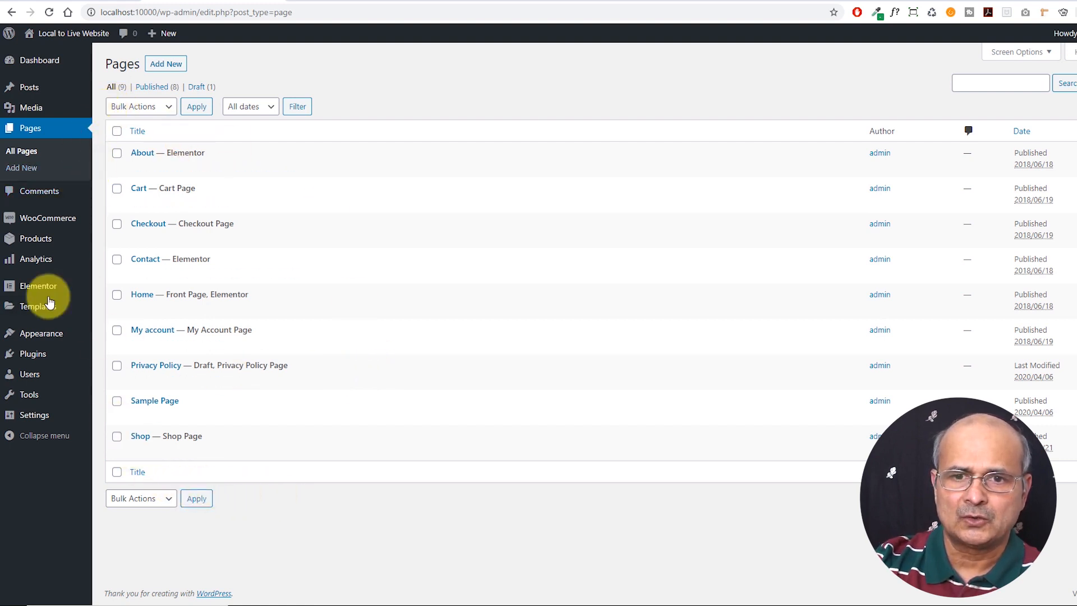
left_click(32, 358)
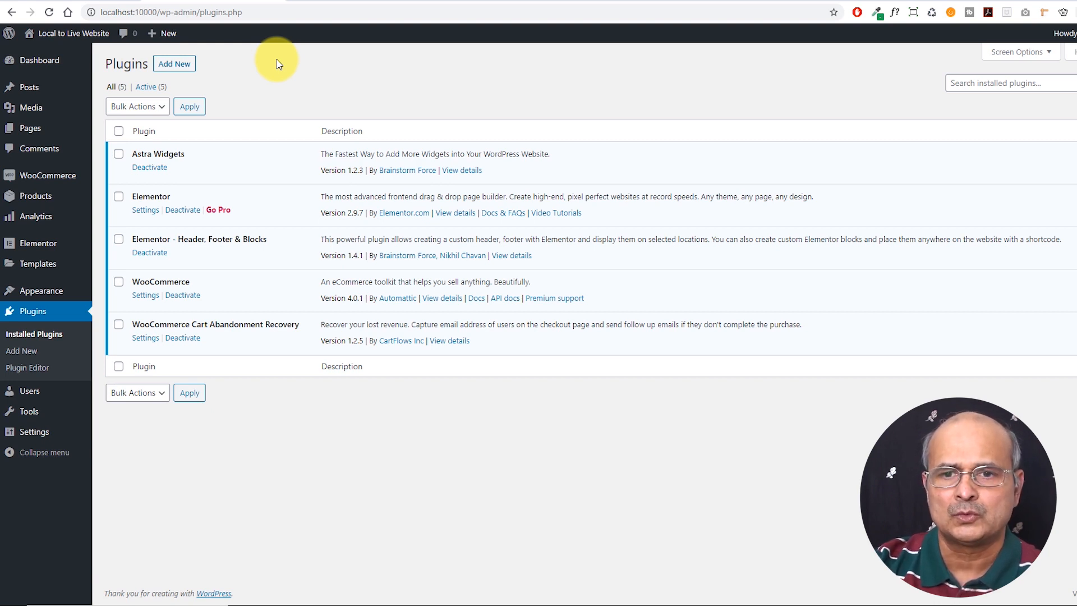
Search new plugins for 'all in one' and install All-in-One WP Migration
left_click(178, 66)
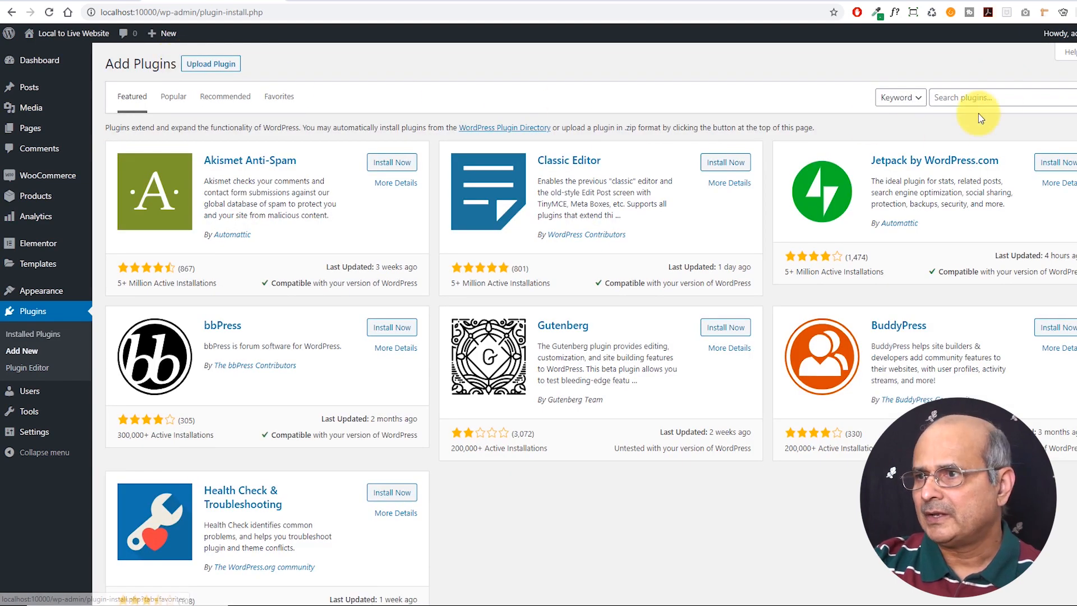
left_click(958, 96)
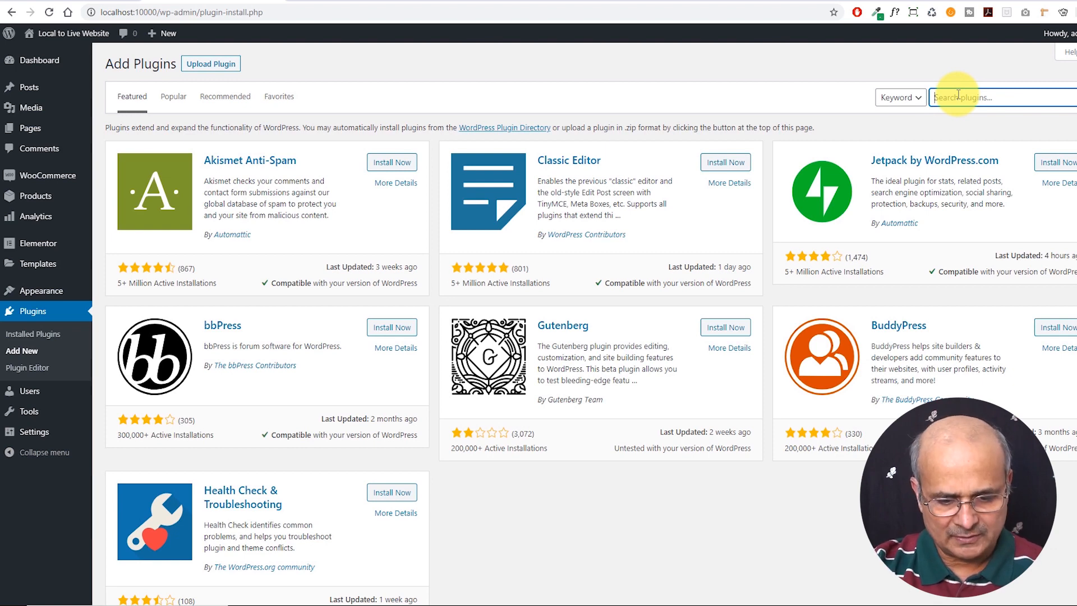
type("all in")
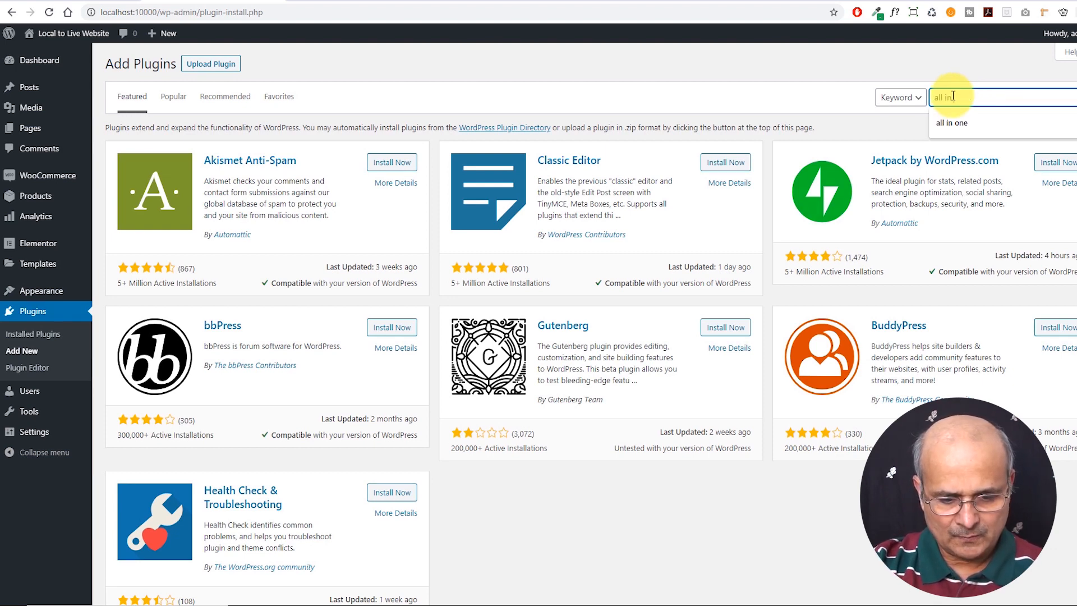
type(" one")
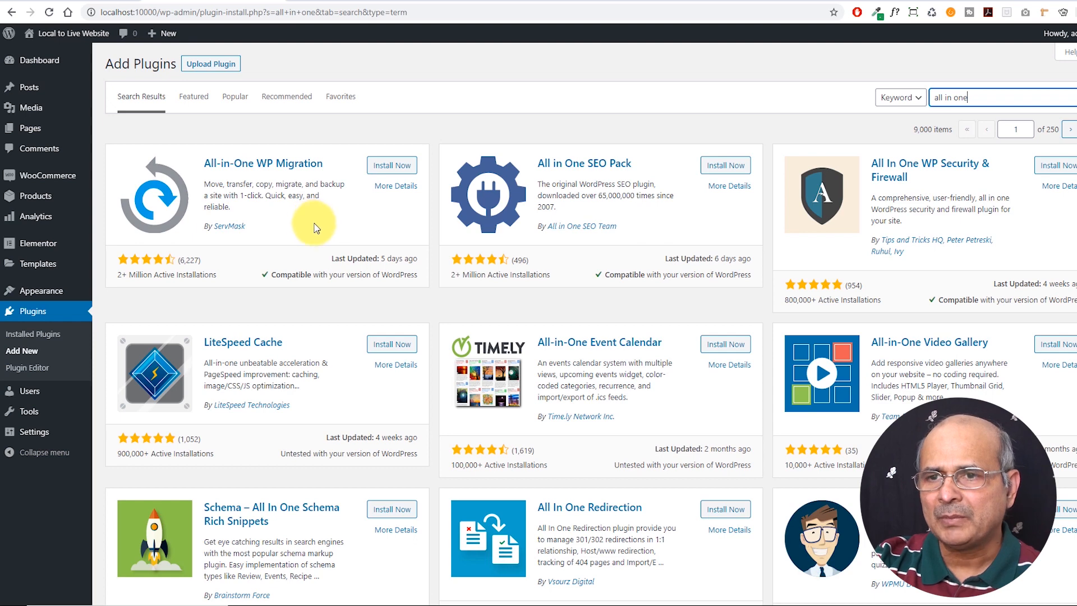
left_click(392, 166)
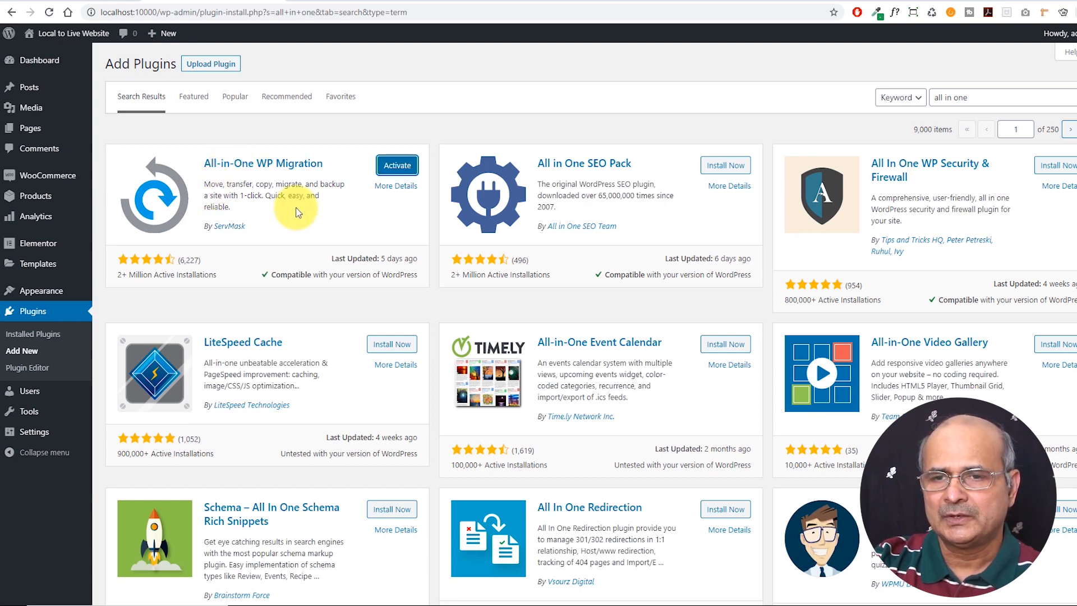
Activate All-in-One WP Migration and go to its Export page
left_click(395, 166)
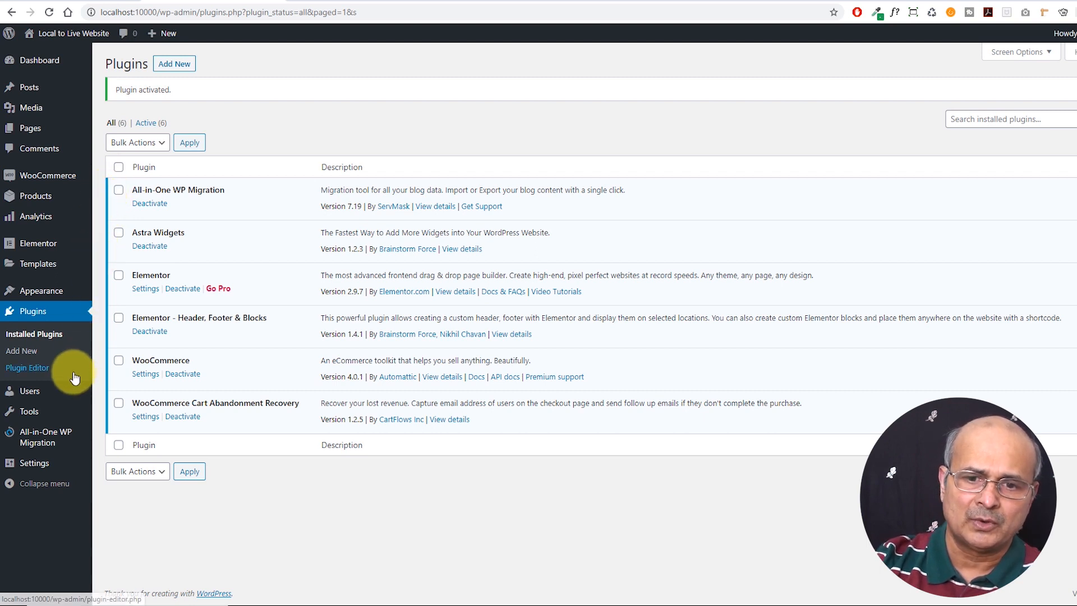
mouse_move(38, 447)
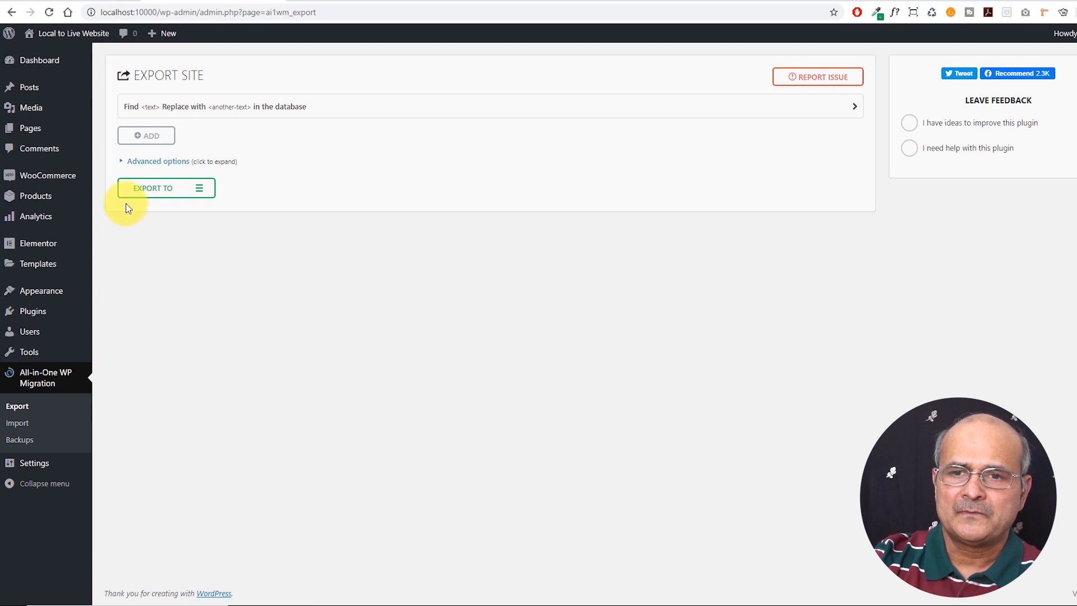
Export the entire site to a File from the Export To menu
left_click(201, 191)
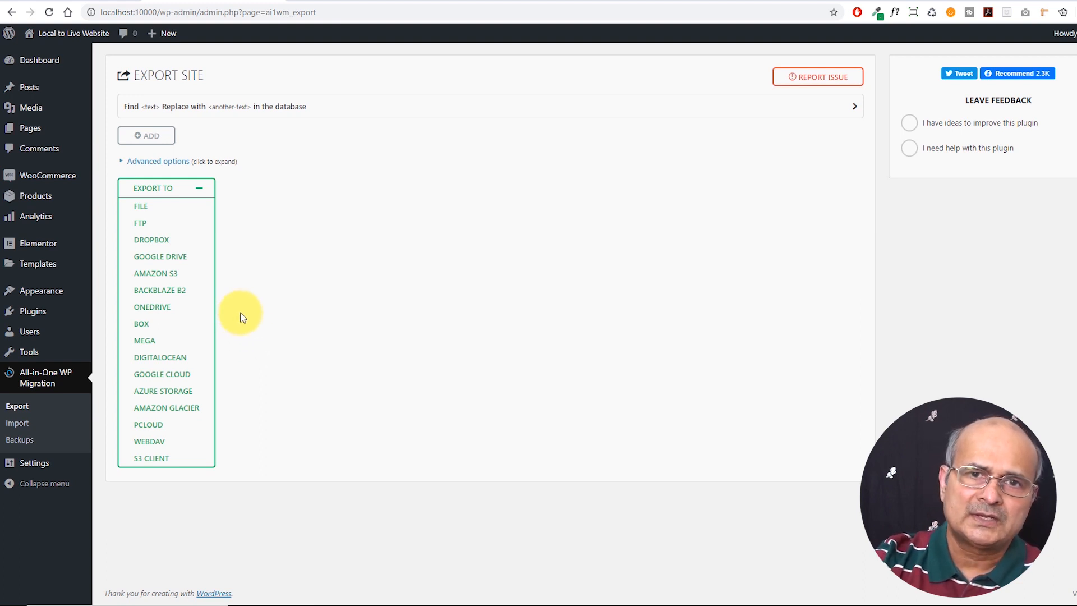
left_click(141, 208)
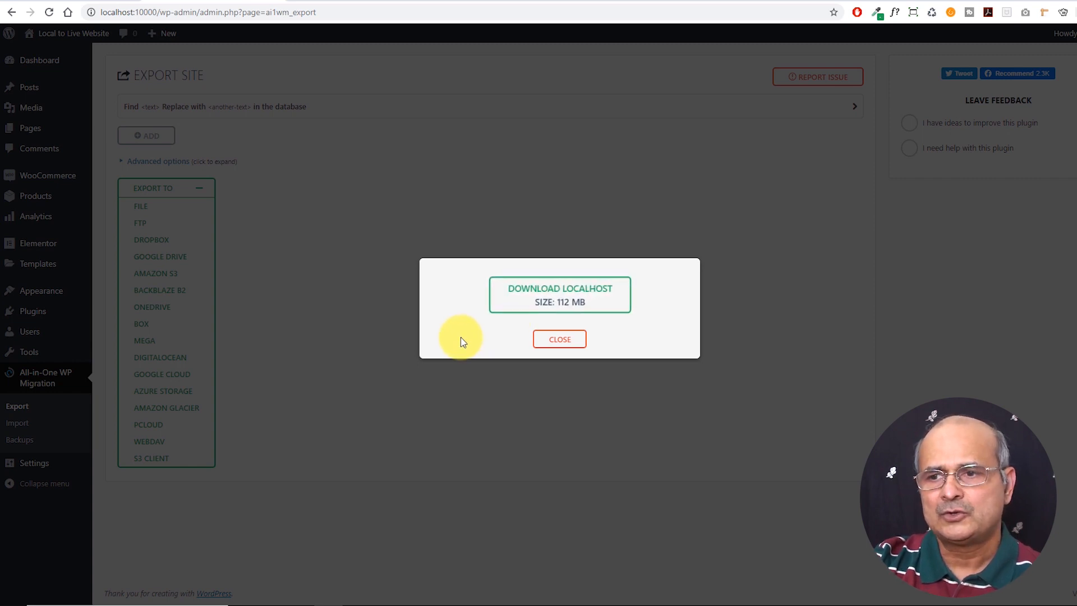
Download the 112 MB localhost export package and close the export dialog
left_click(562, 298)
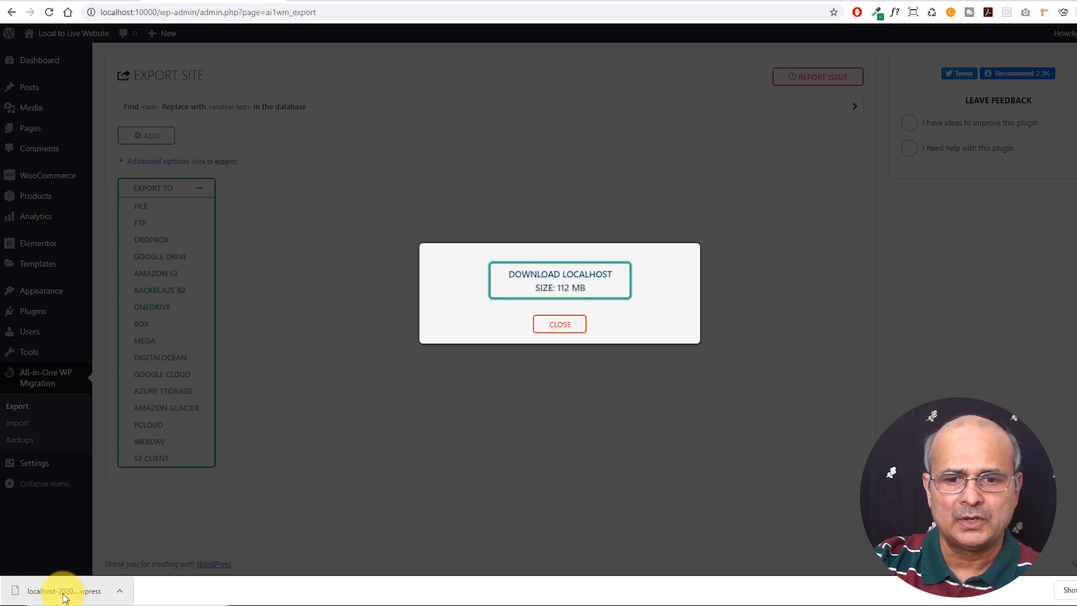
left_click(565, 326)
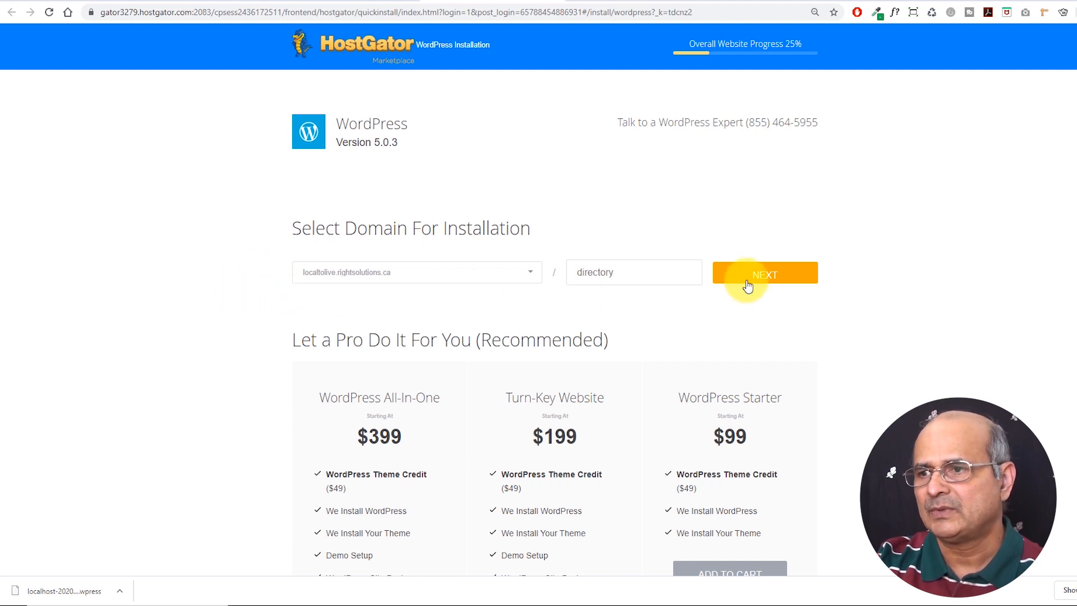
Continue to install settings and enter blog title demo and admin user admin
left_click(777, 274)
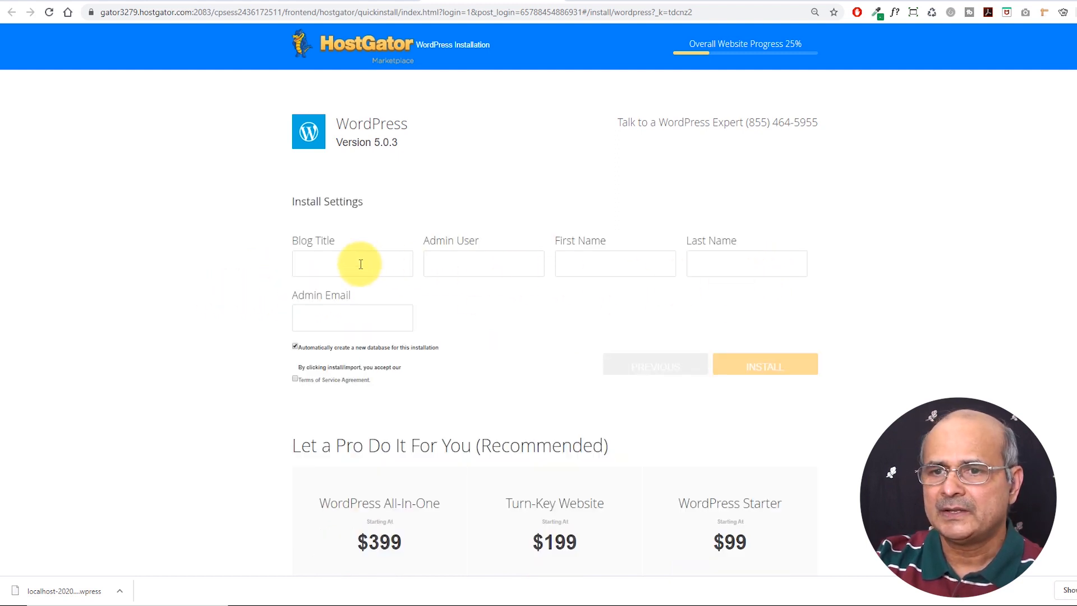
left_click(333, 265)
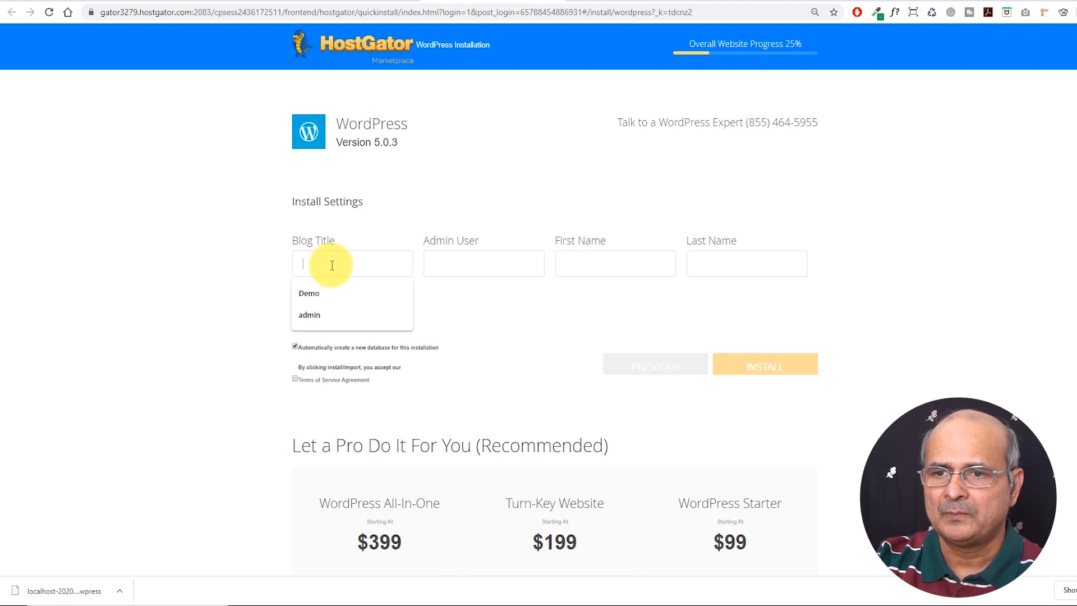
key("Escape")
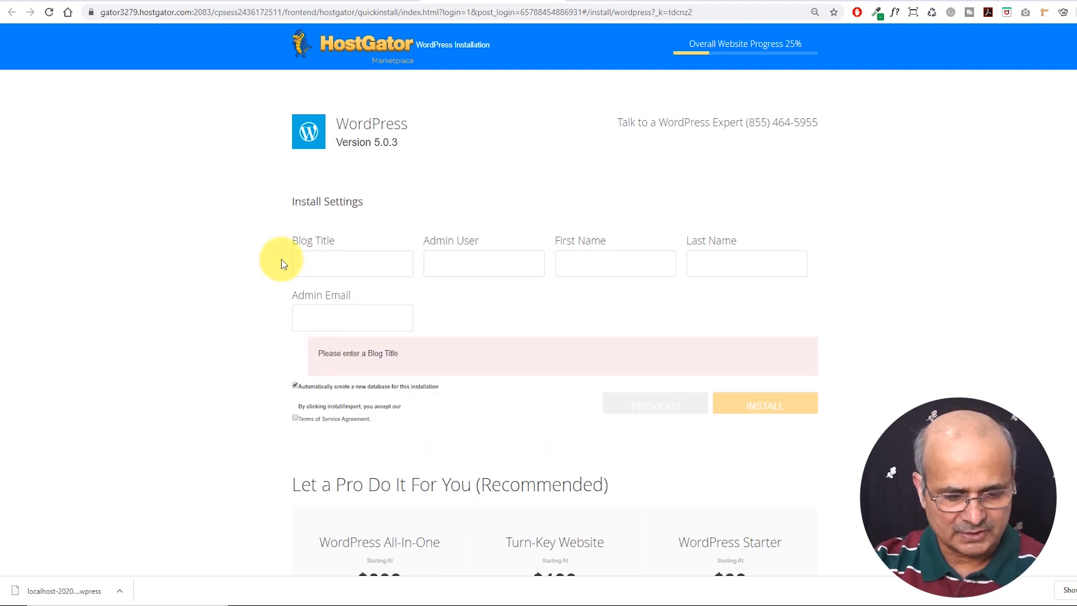
type("demo")
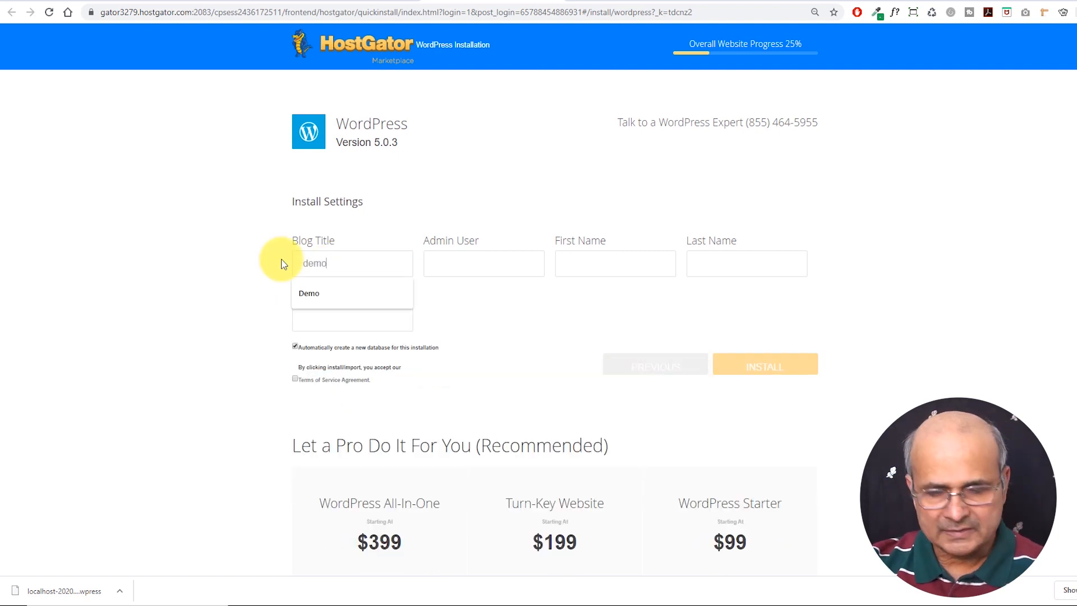
key("Tab")
type("admin")
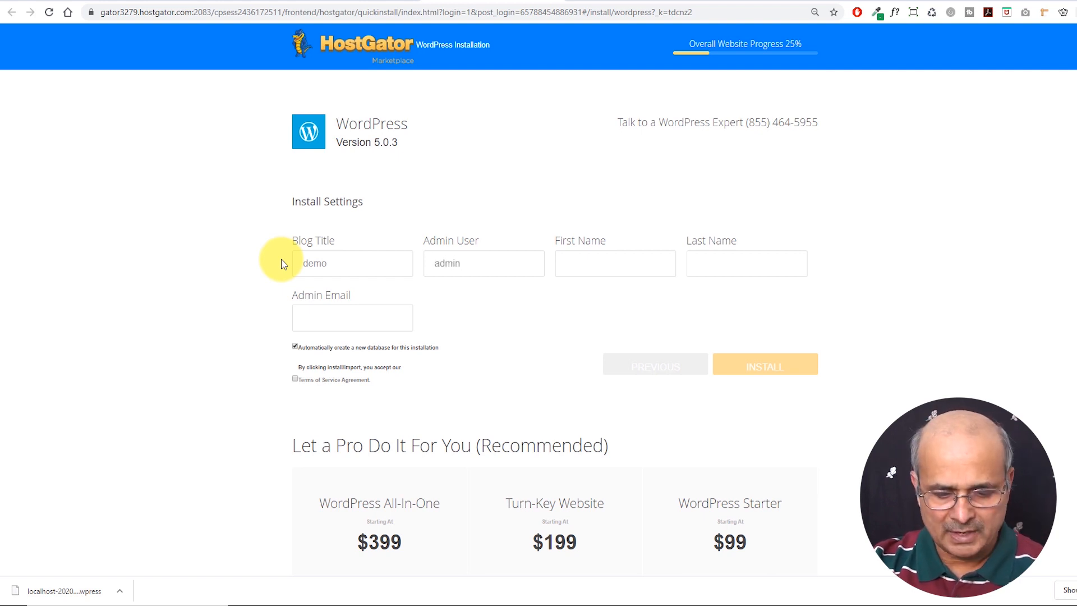
Autofill the owner's first name, last name and email, and accept the terms of service
key("Tab")
type("M")
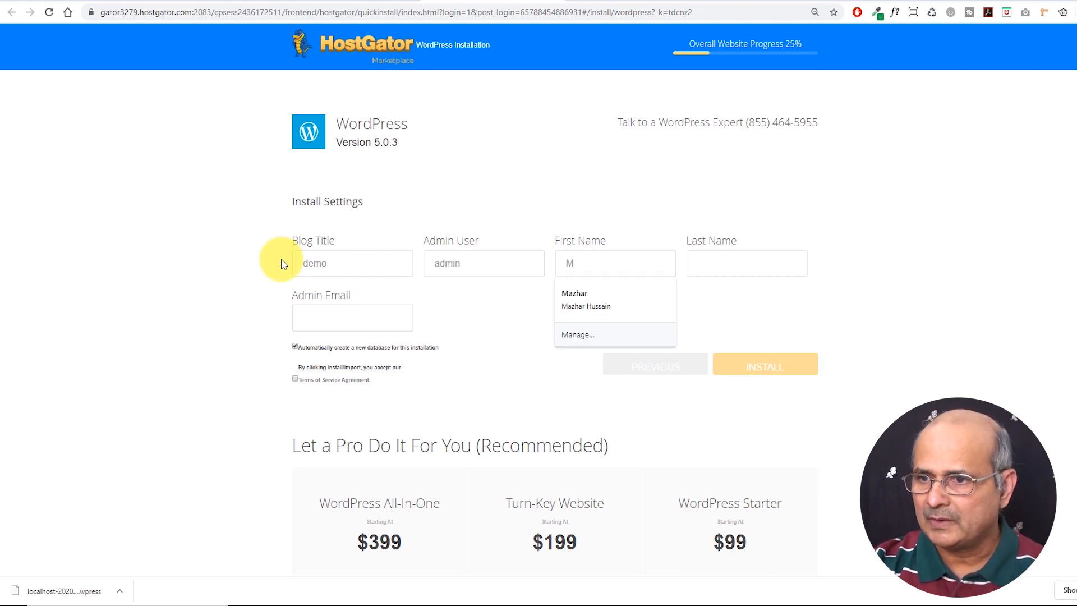
left_click(583, 297)
left_click(721, 260)
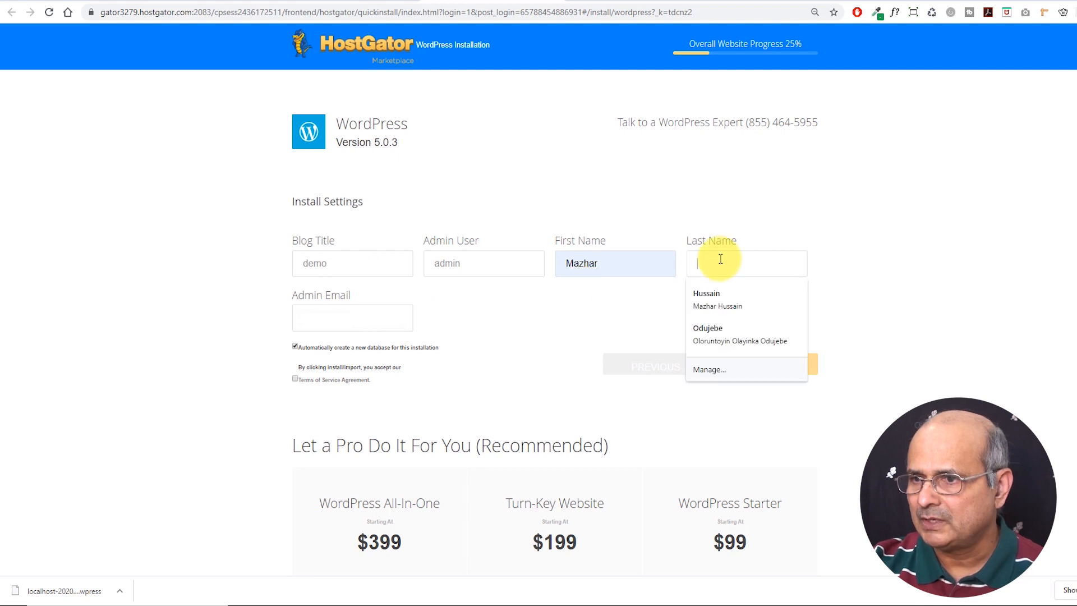
left_click(712, 294)
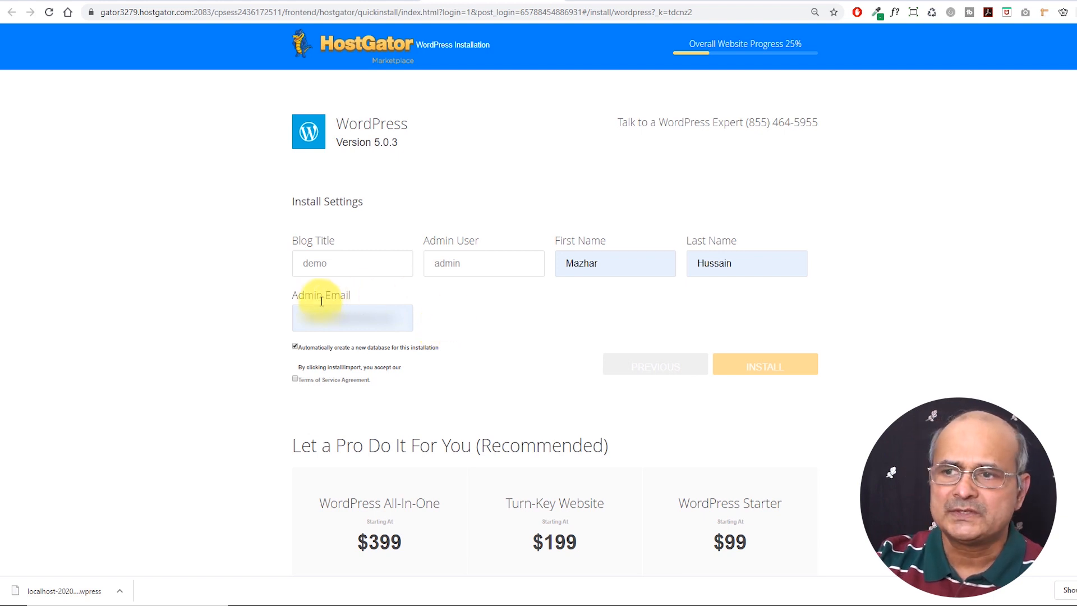
left_click(294, 379)
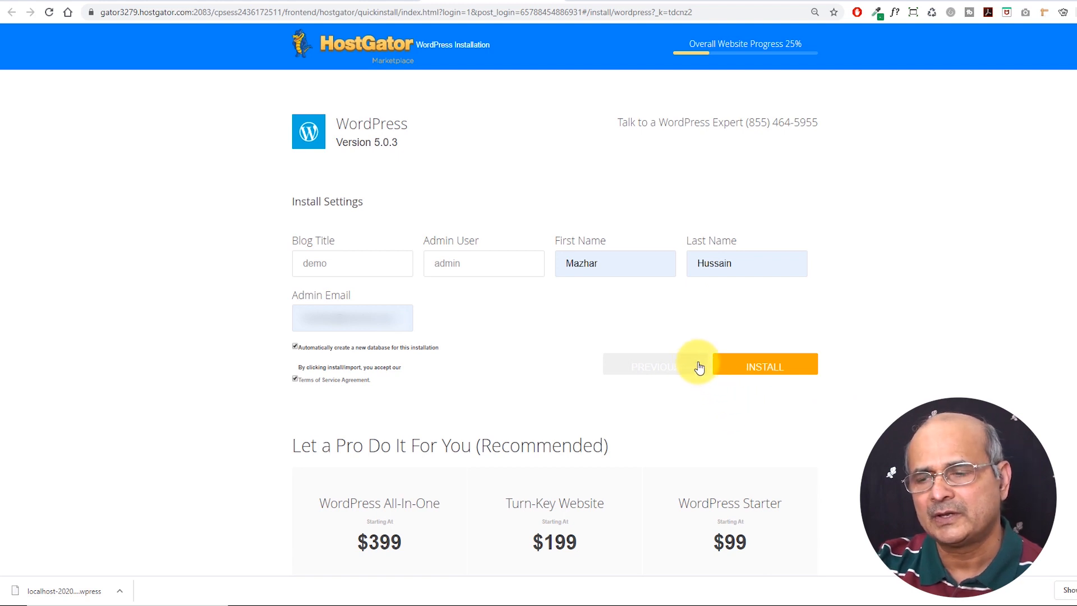
Install WordPress on localtolive.rightsolutions.ca and copy the generated admin password
left_click(759, 367)
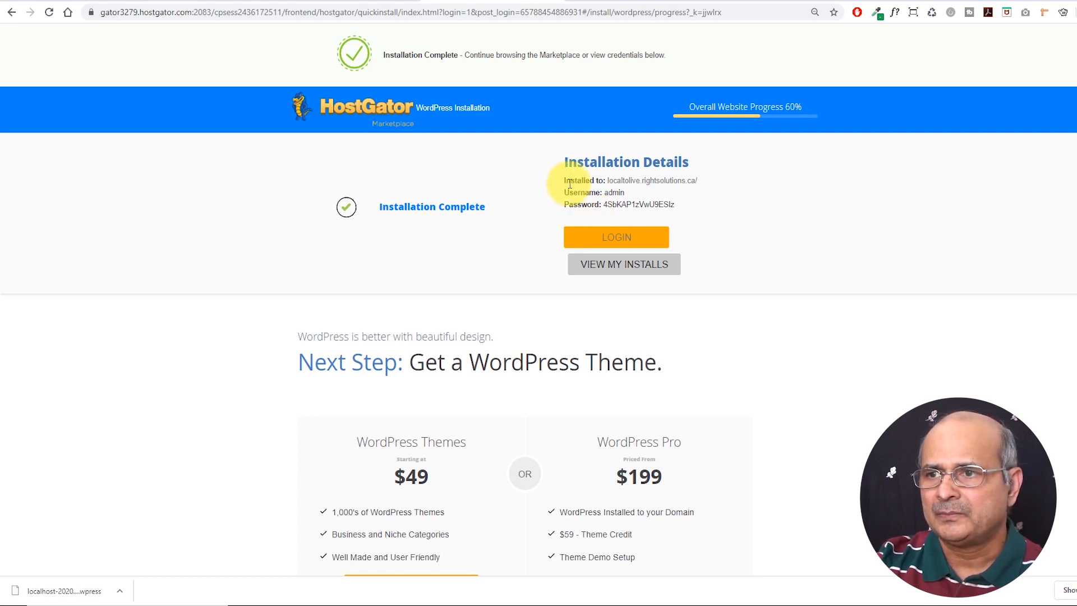
left_click_drag(566, 180, 710, 178)
left_click(700, 186)
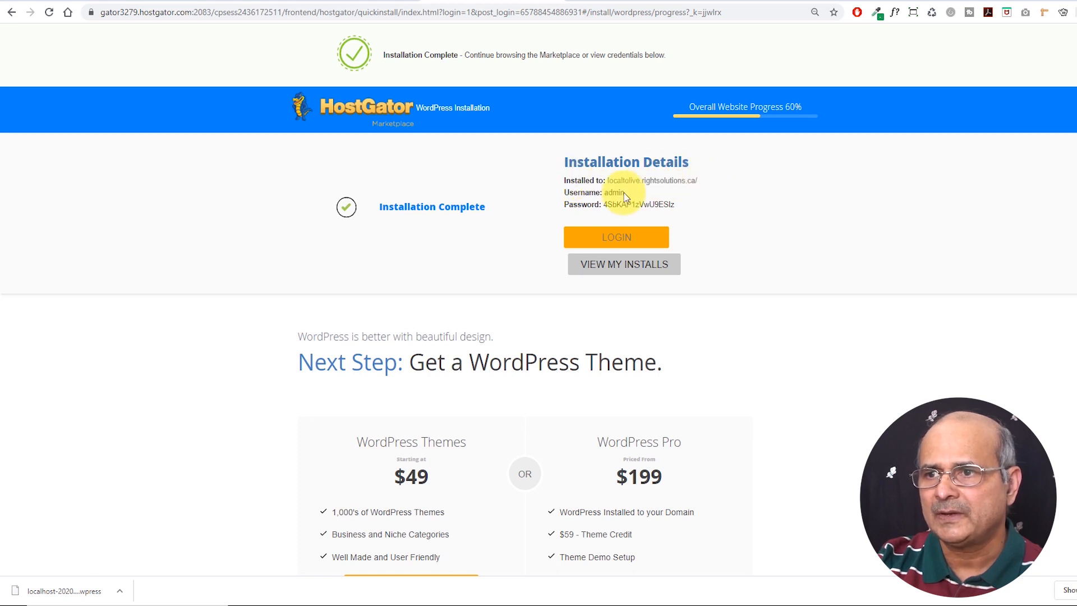
left_click_drag(605, 192, 675, 204)
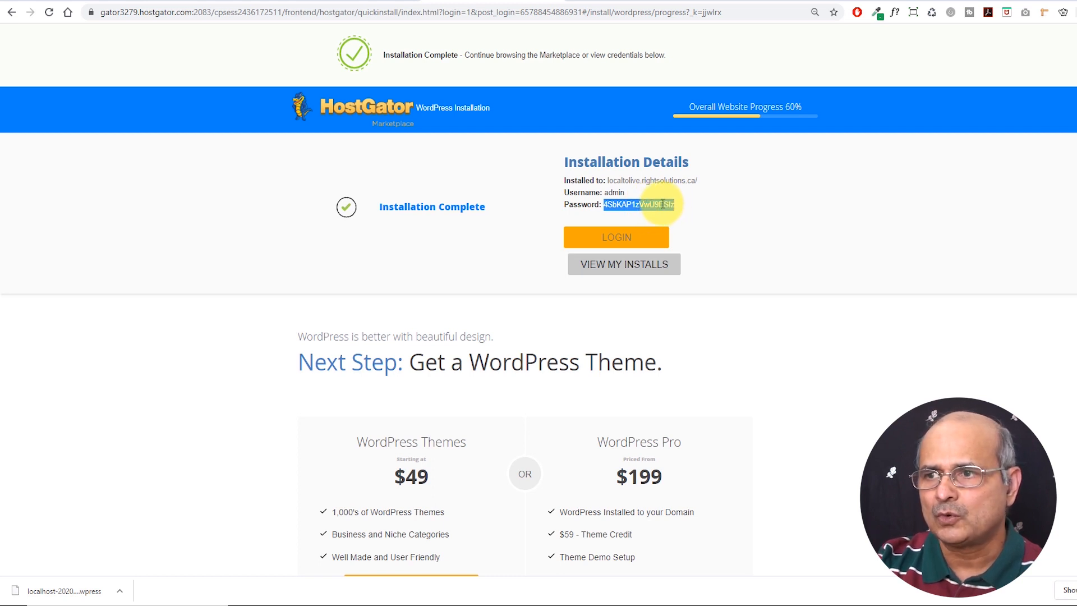
right_click(675, 205)
left_click(696, 213)
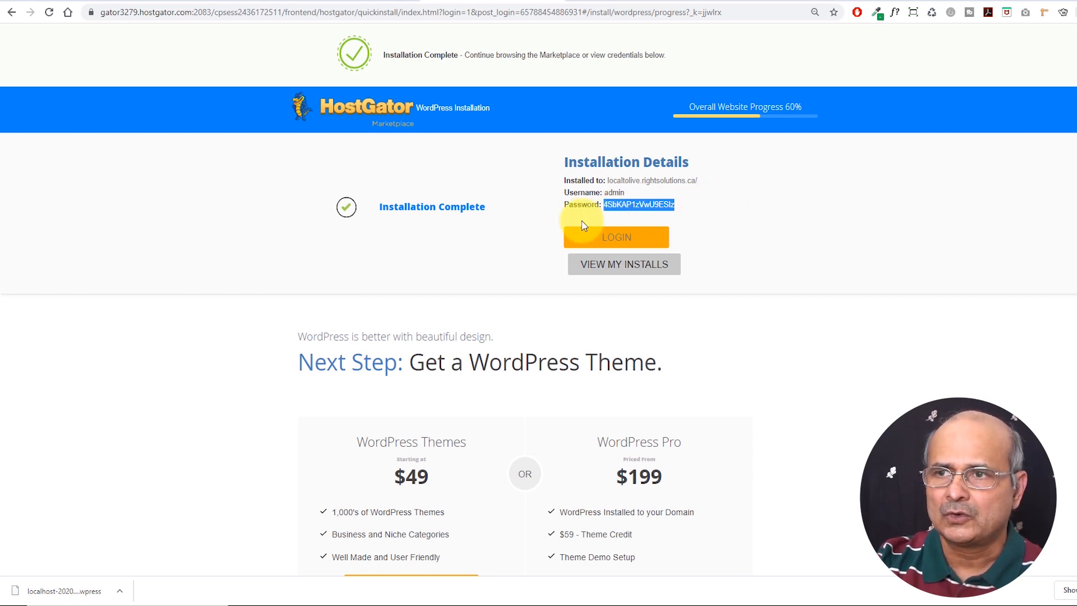
Log in to the live site as admin with the copied password and confirm the admin email
left_click(619, 241)
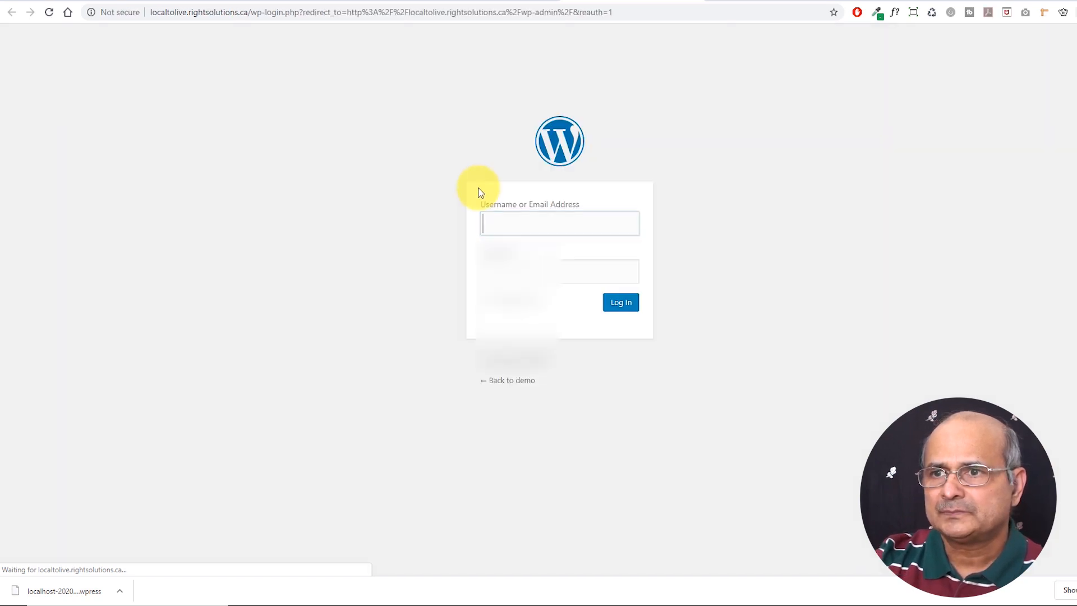
left_click(487, 222)
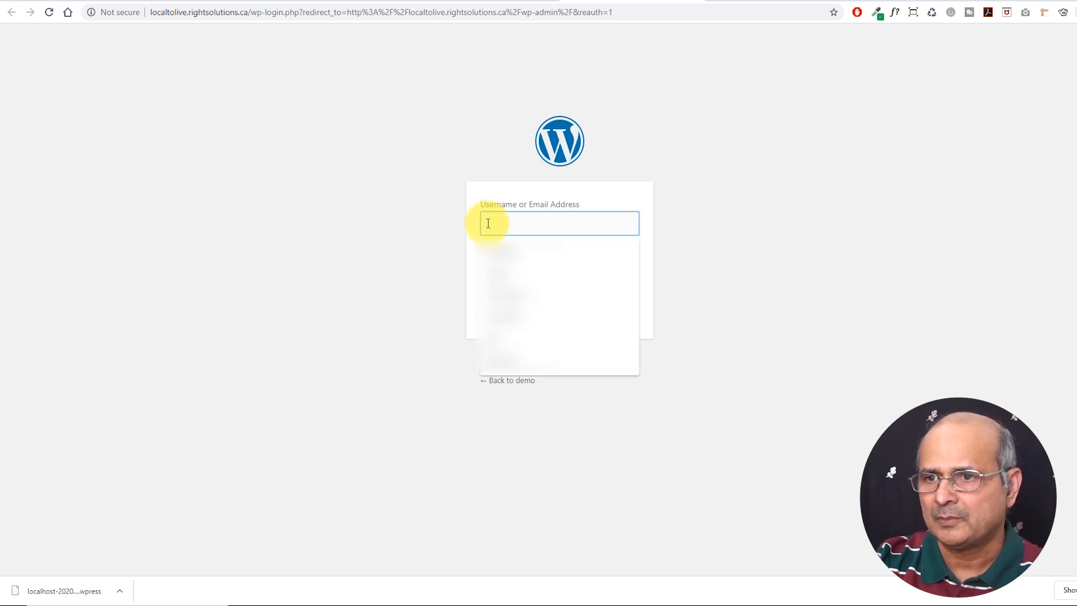
left_click(492, 270)
left_click(487, 269)
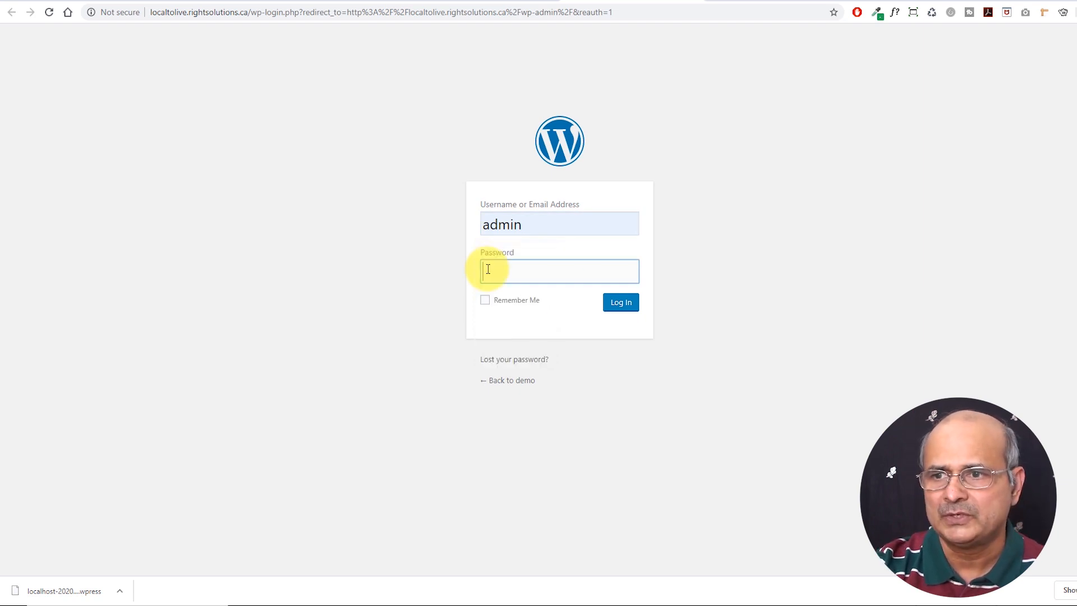
key("ctrl+v")
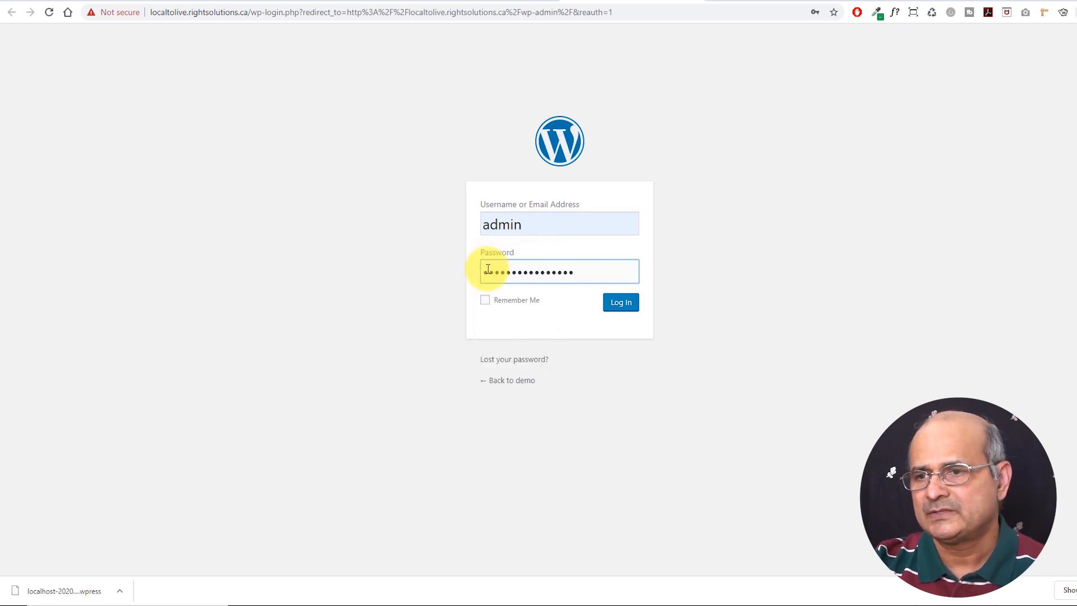
left_click(626, 306)
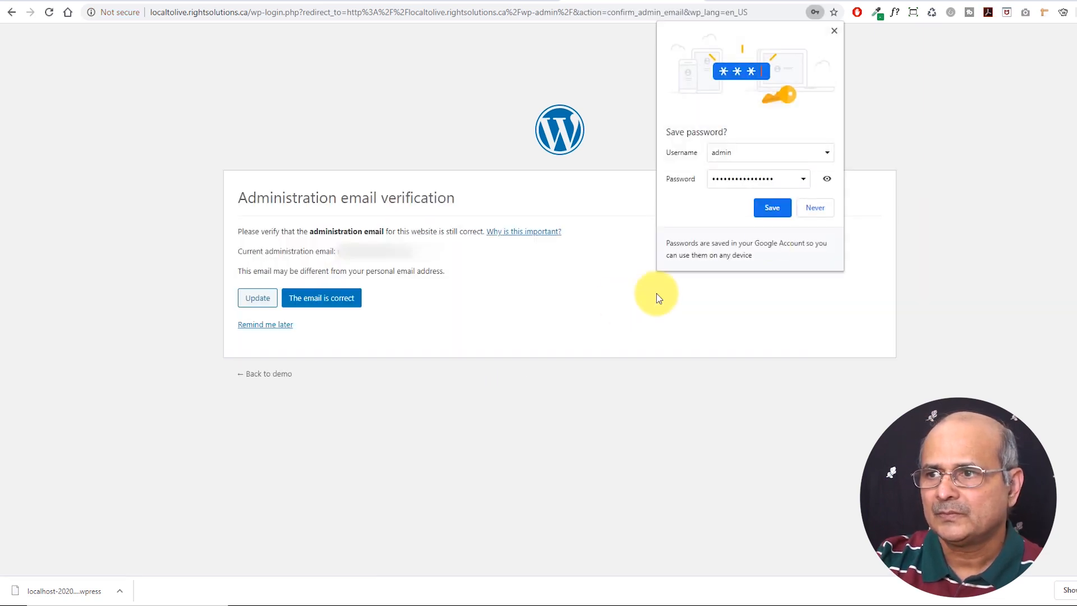
left_click(834, 31)
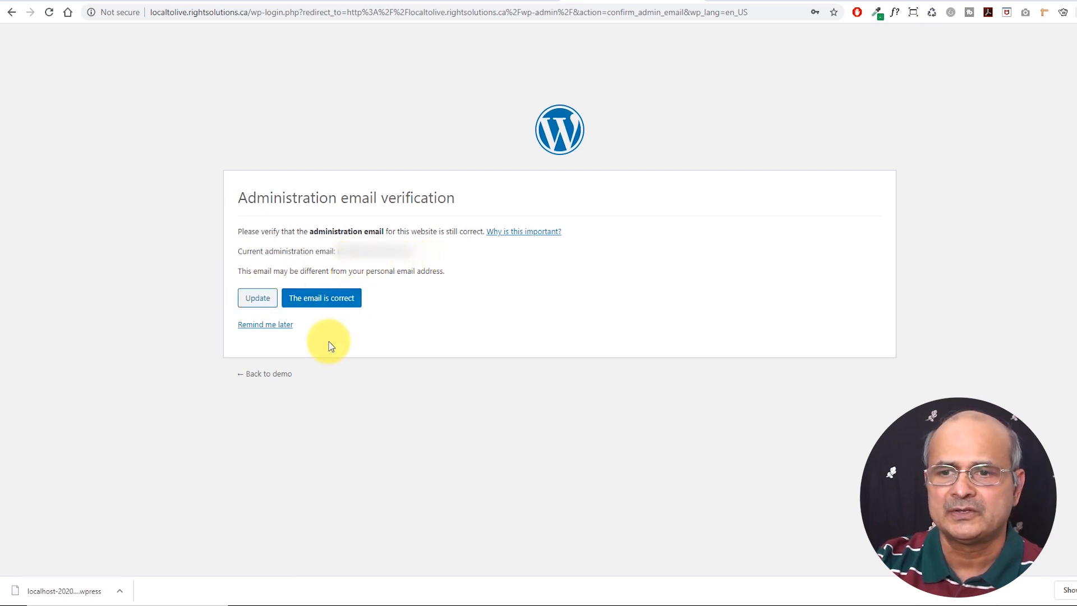
left_click(317, 300)
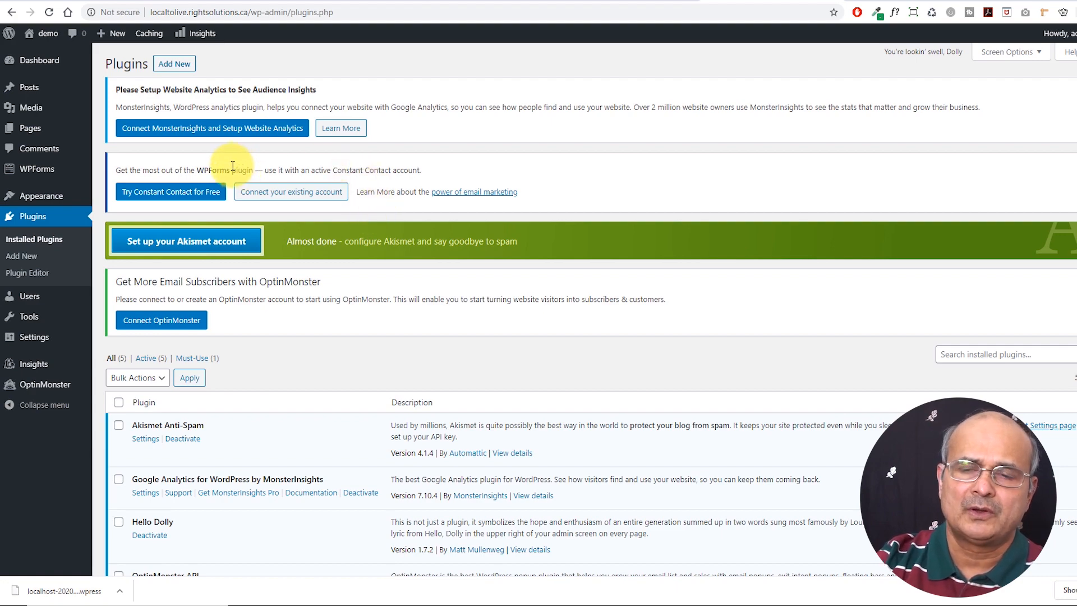
scroll(134, 174, "down", 3)
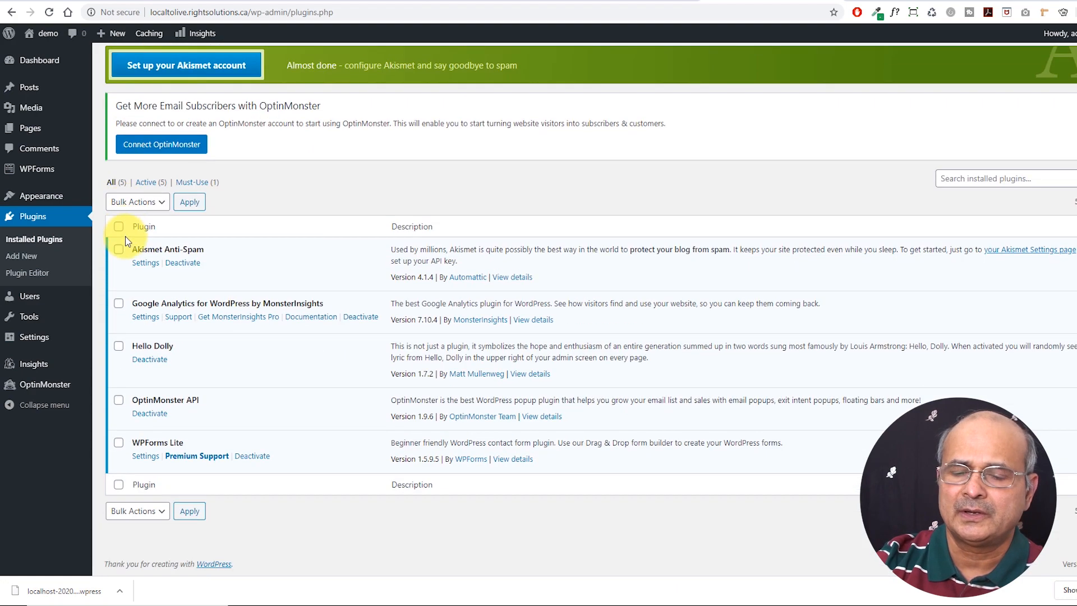
scroll(126, 236, "up", 3)
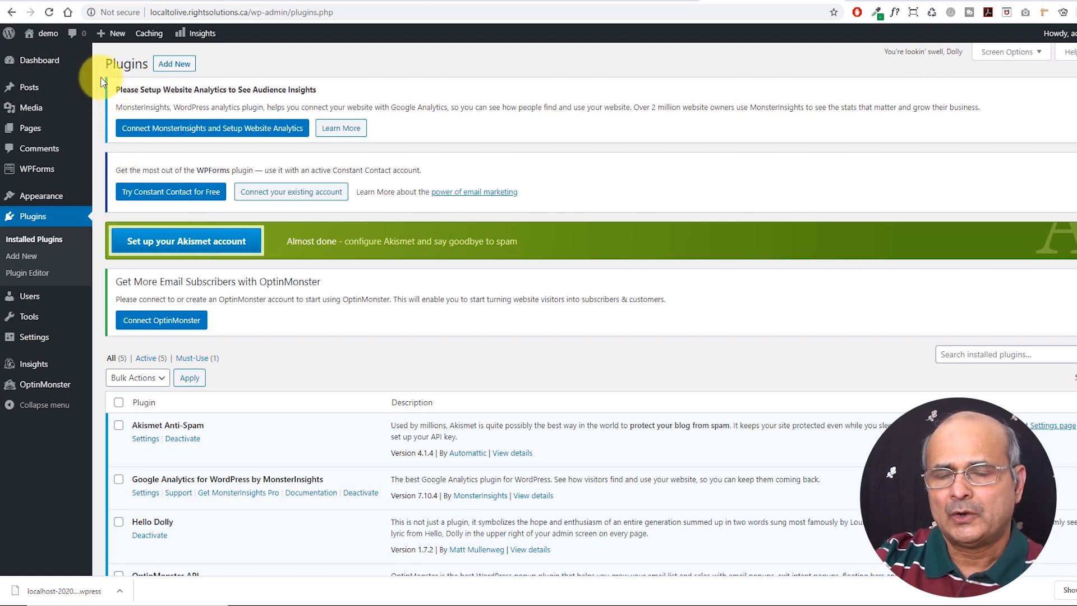
scroll(144, 221, "down", 3)
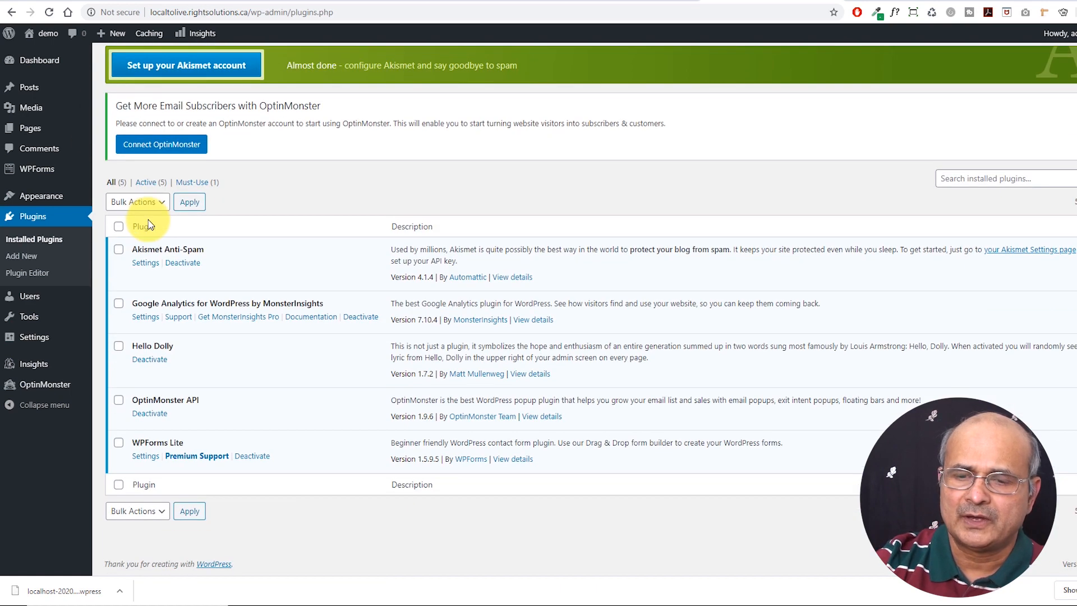
scroll(144, 220, "up", 3)
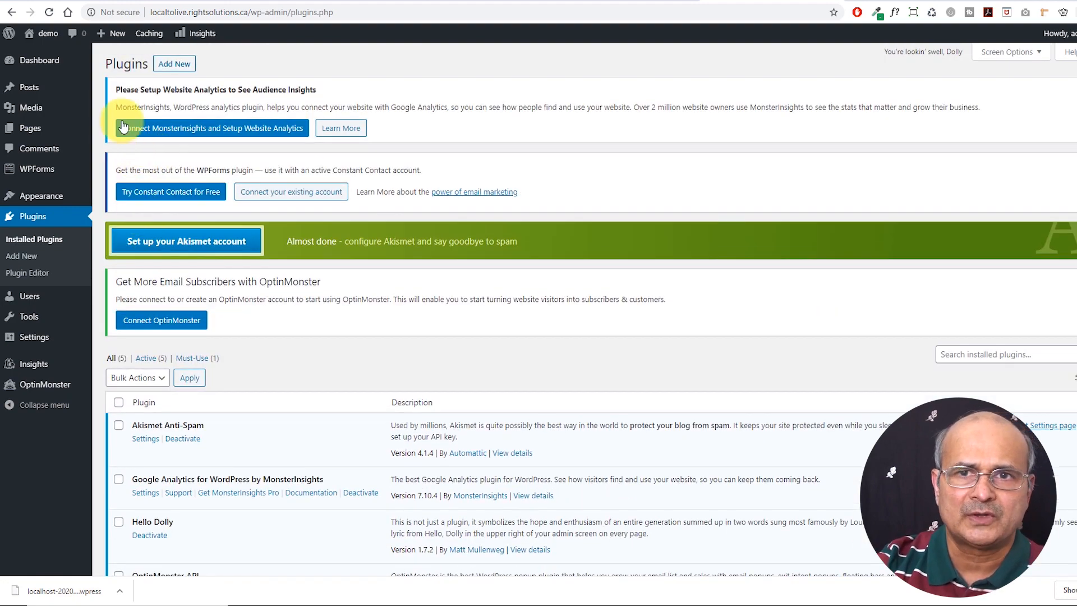
scroll(142, 218, "down", 3)
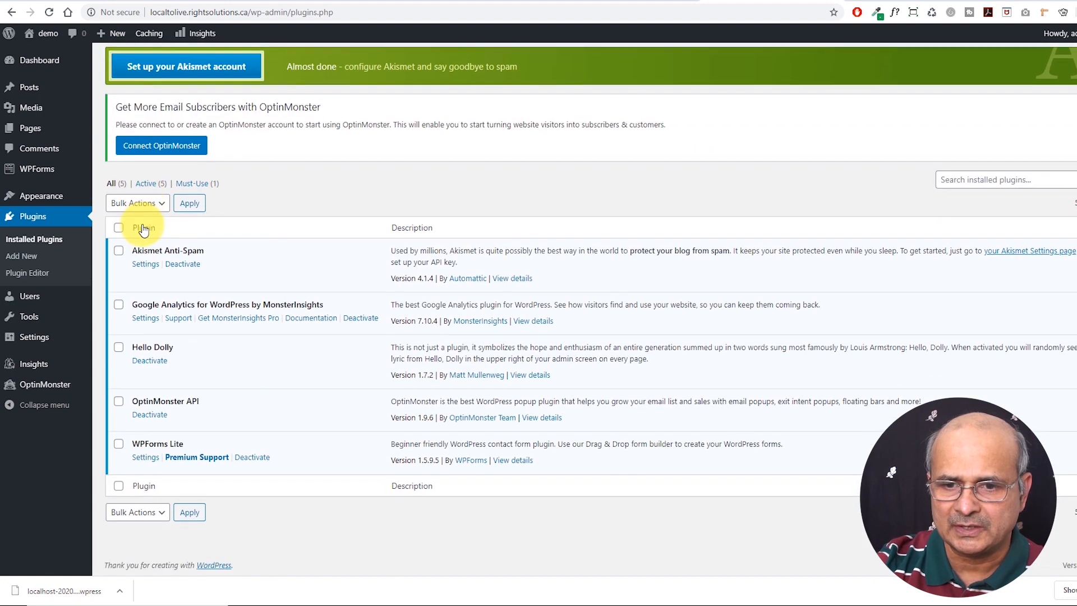
scroll(139, 214, "up", 3)
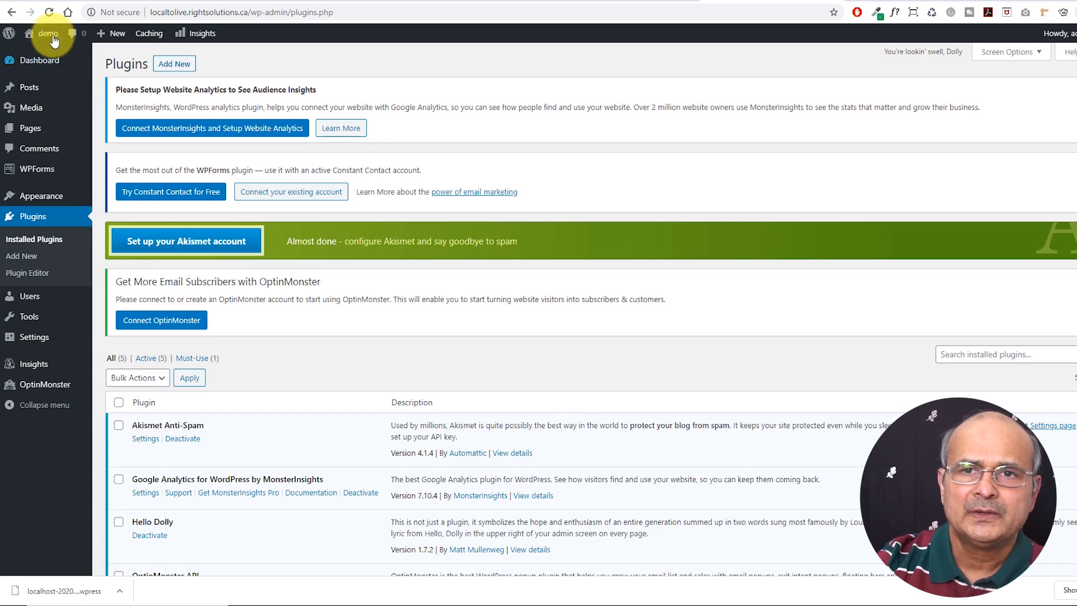
mouse_move(49, 36)
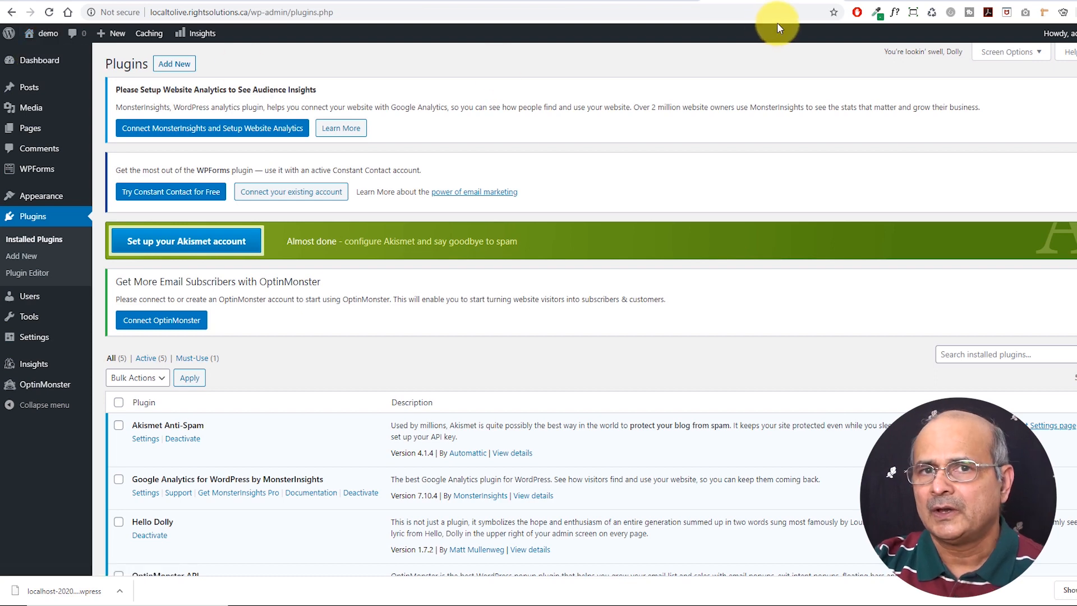
left_click(908, 2)
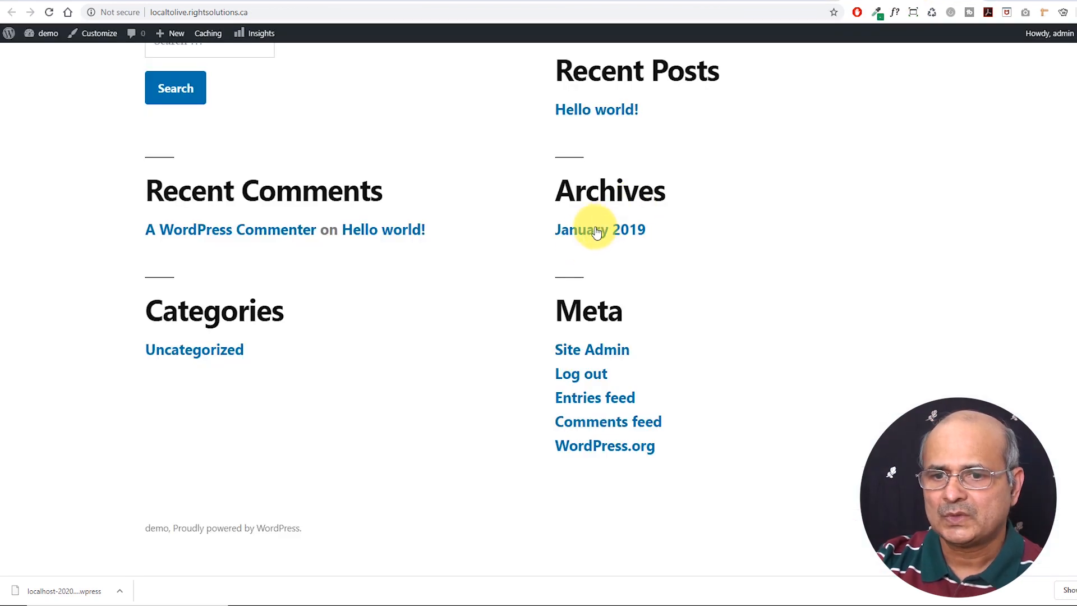
scroll(584, 242, "up", 7)
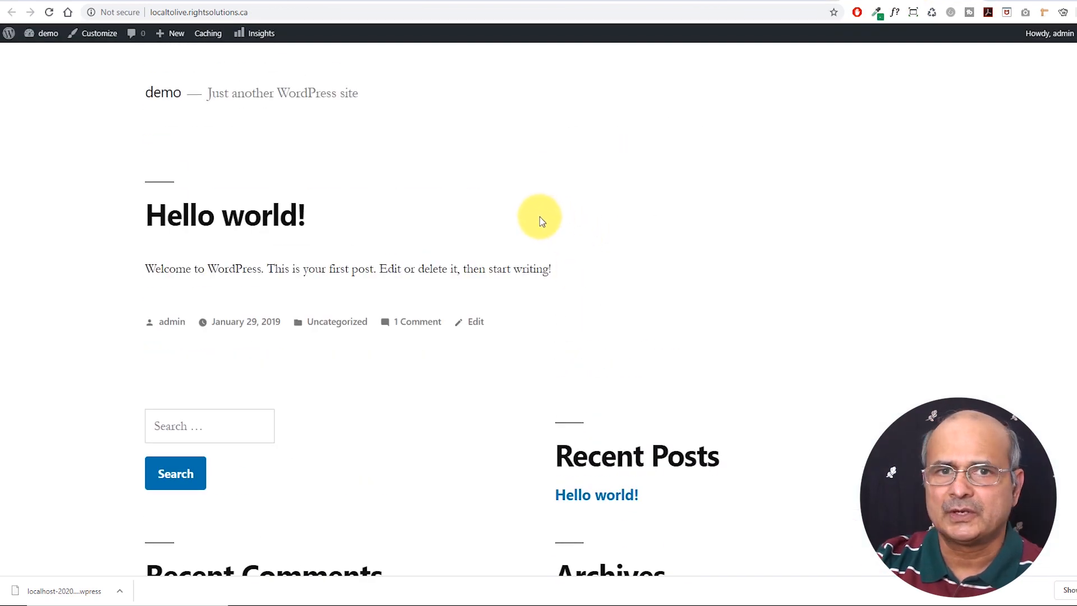
scroll(548, 225, "down", 7)
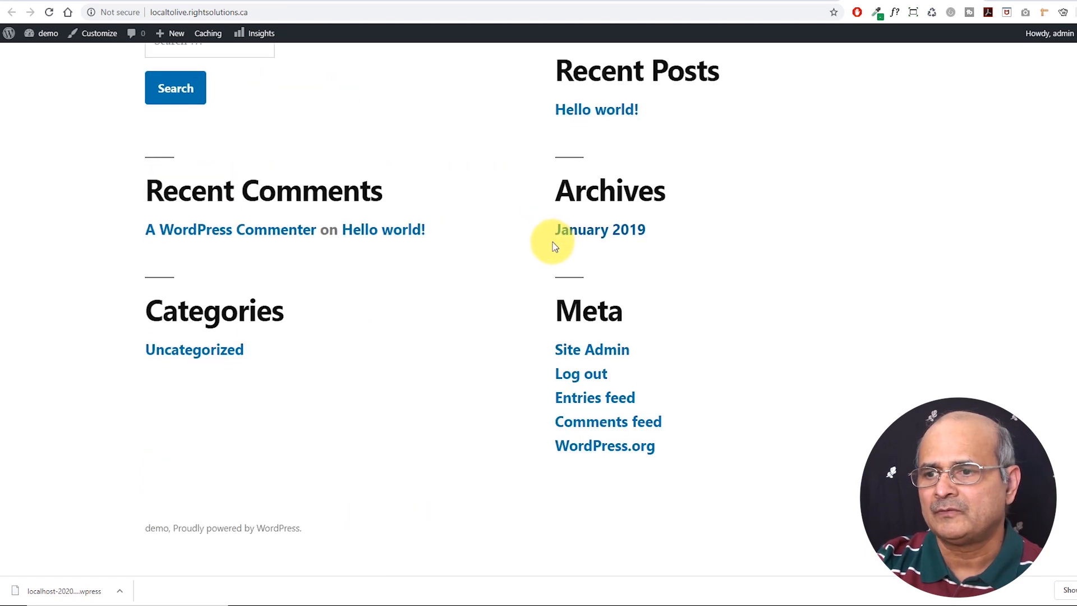
scroll(551, 241, "up", 7)
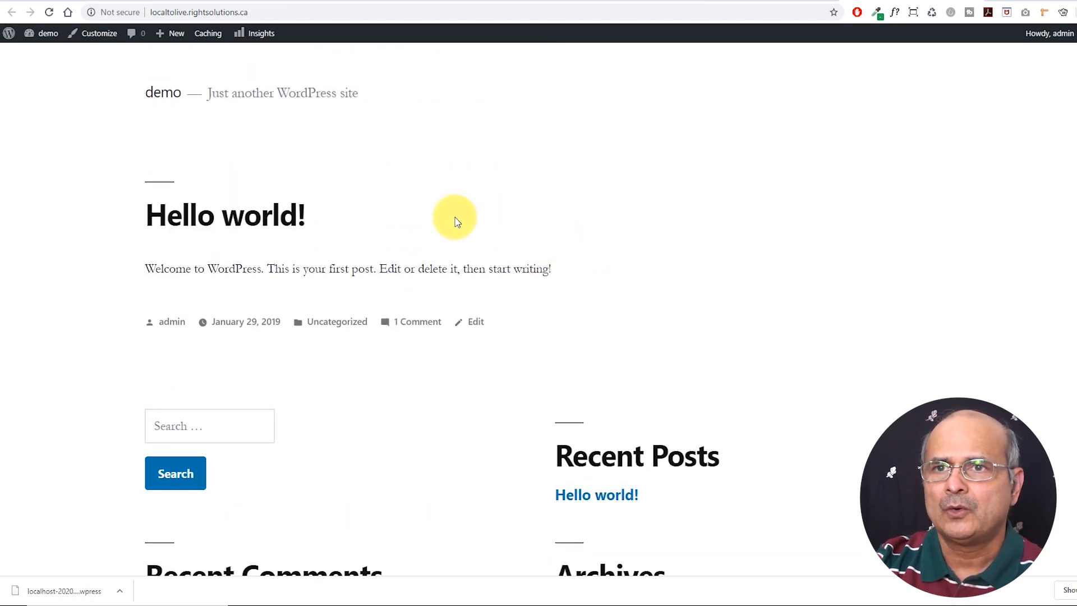
left_click(180, 2)
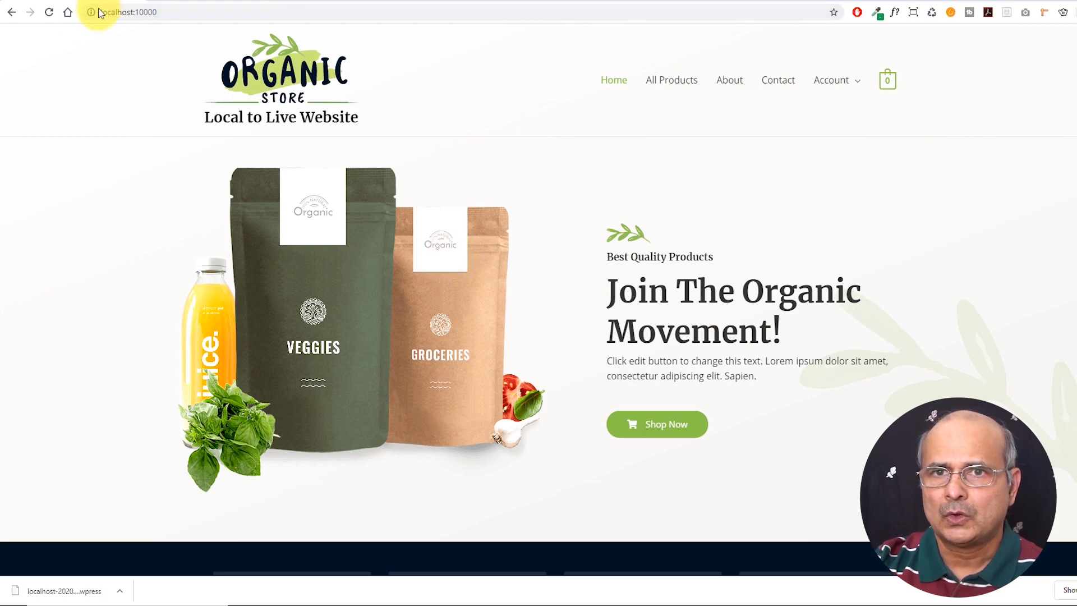
left_click(882, 2)
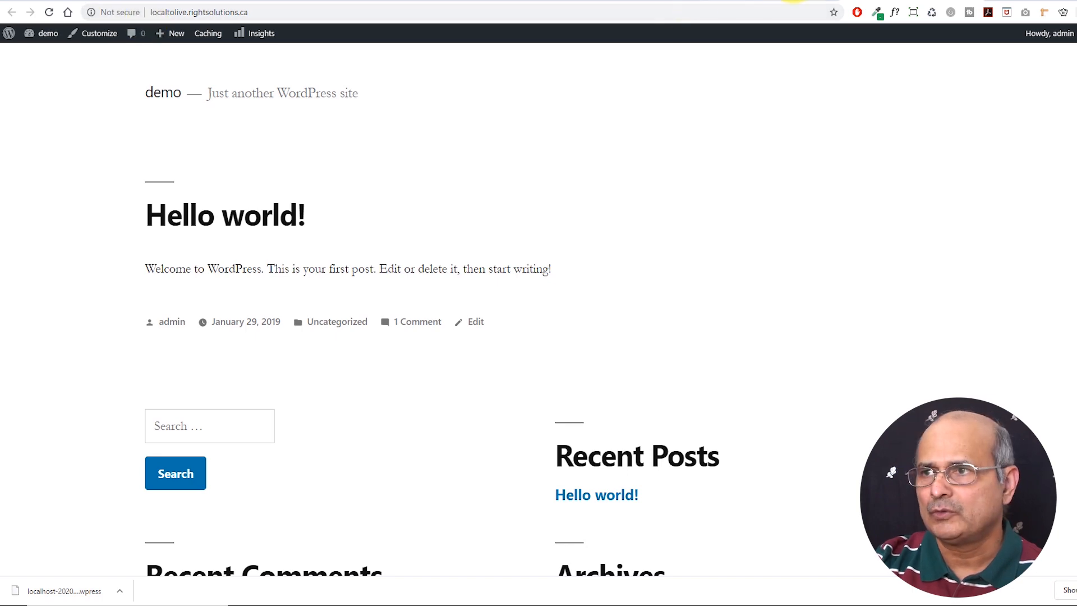
left_click(794, 1)
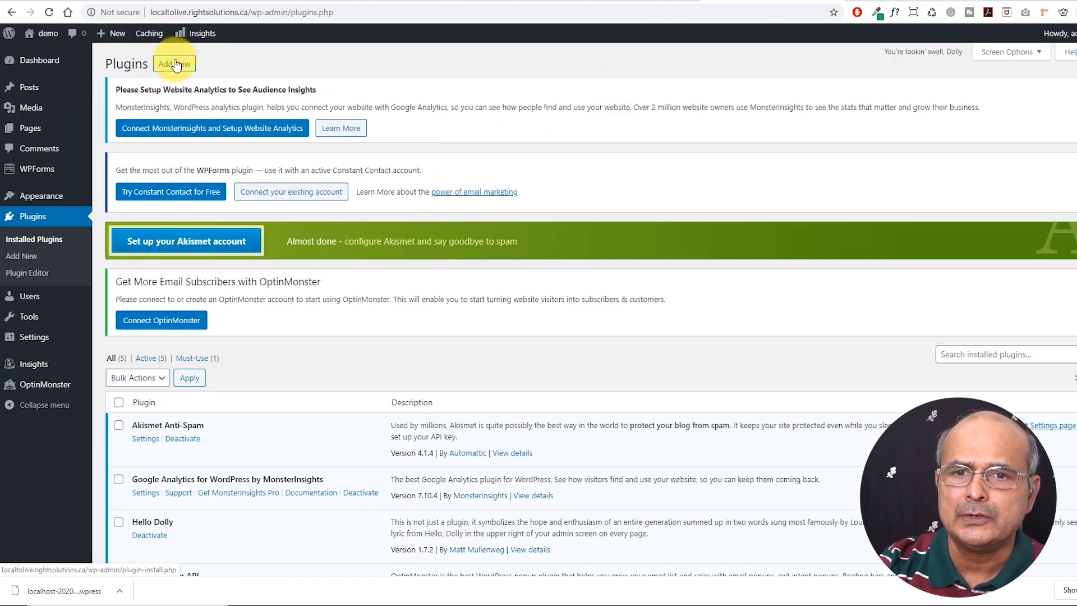
Search Add New plugins for 'all in one', then install and activate All-in-One WP Migration
left_click(264, 131)
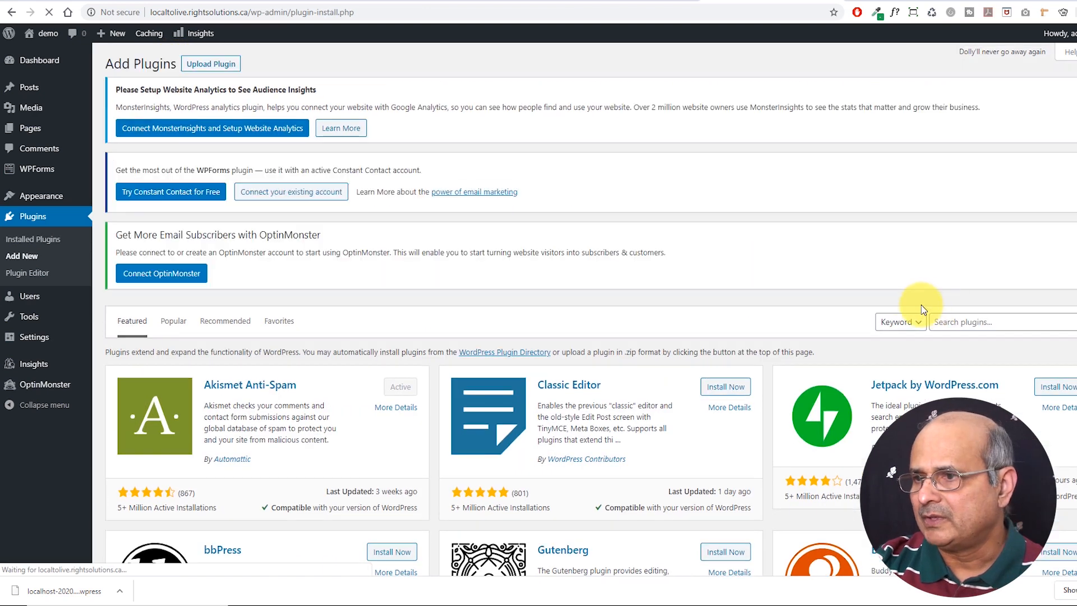
left_click(943, 323)
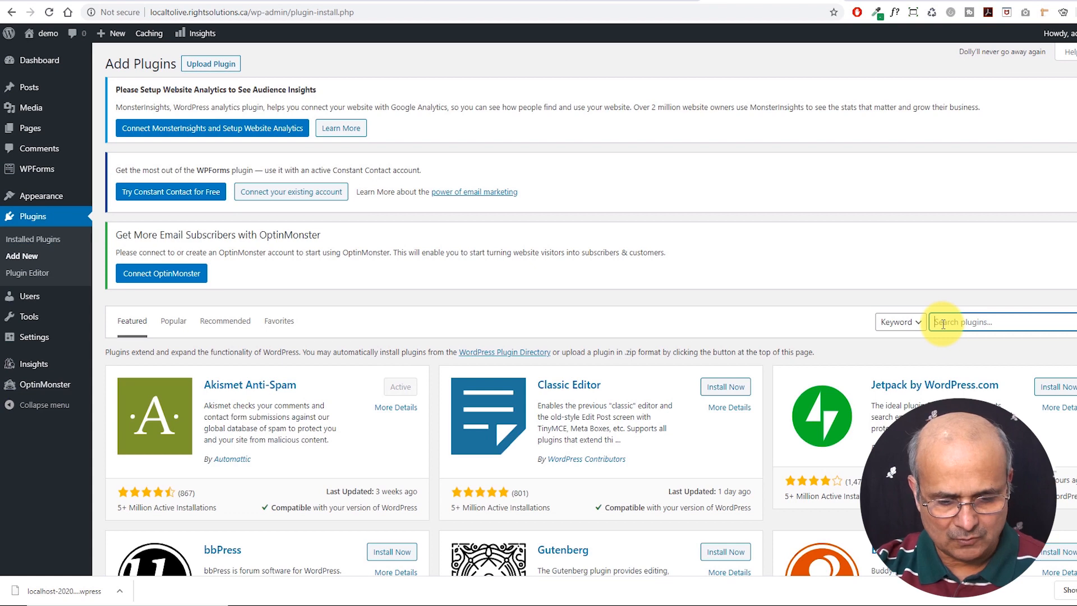
type("all in")
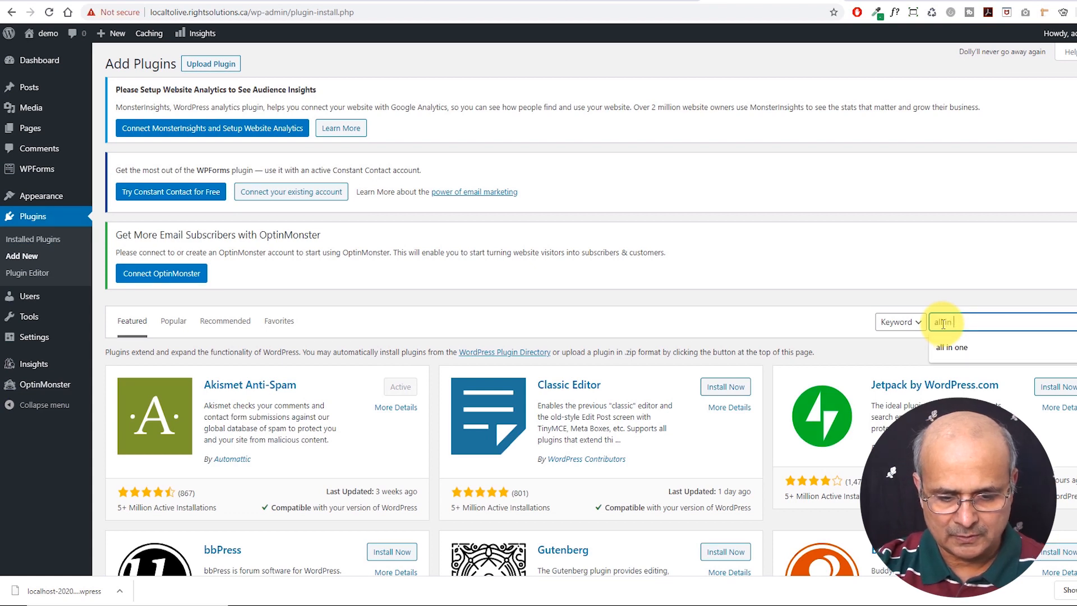
type(" one")
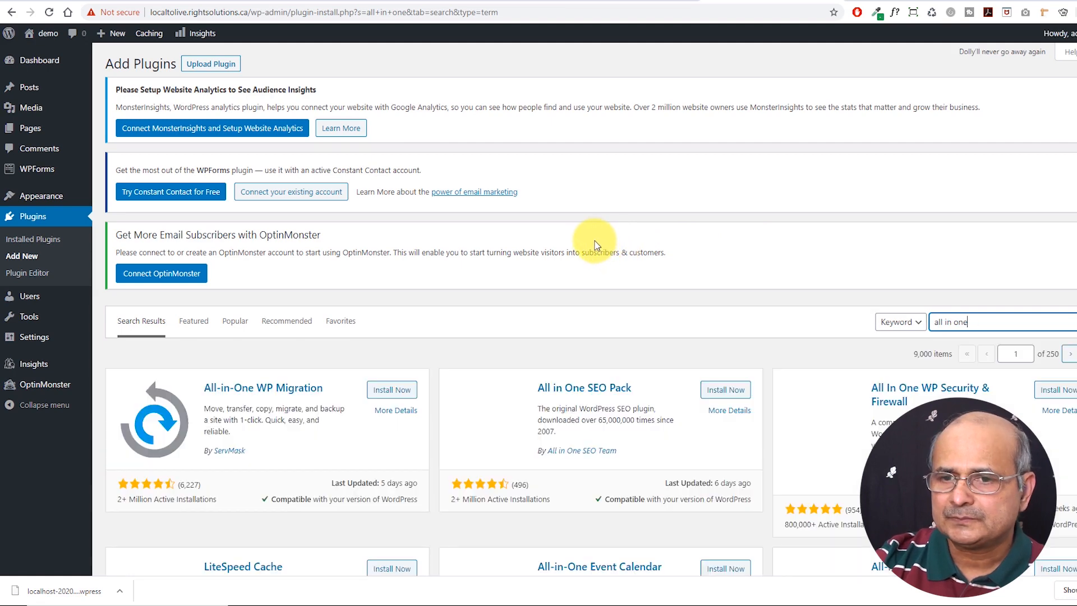
scroll(561, 247, "down", 2)
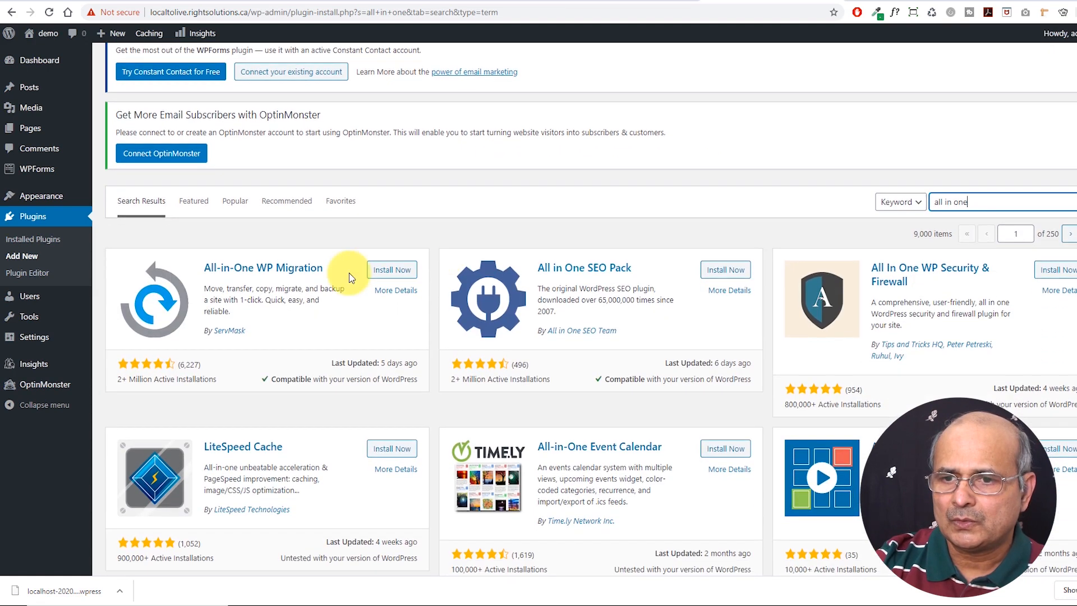
left_click(387, 271)
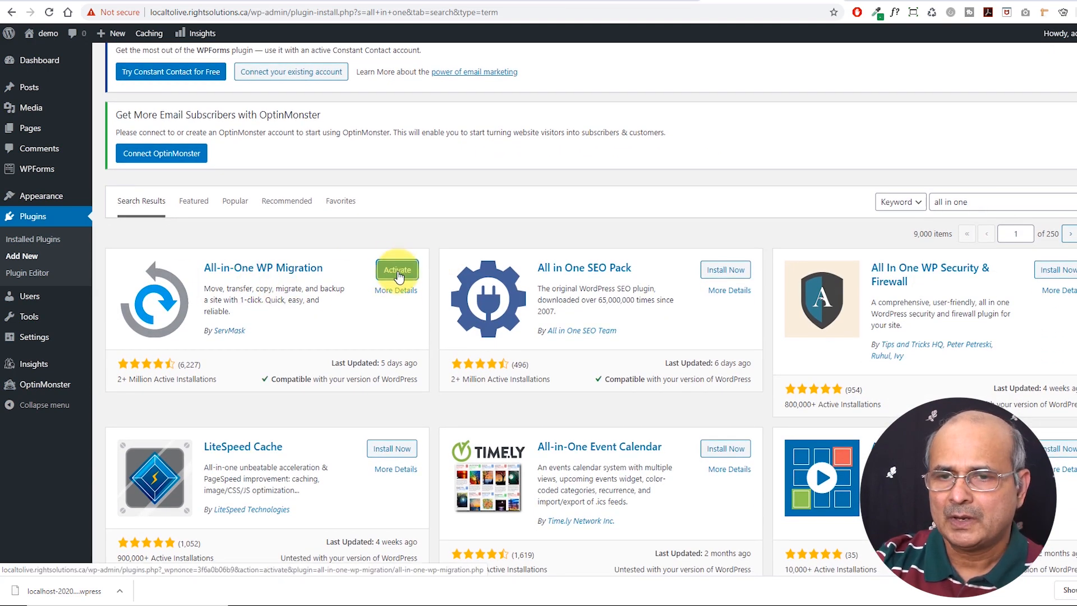
left_click(398, 273)
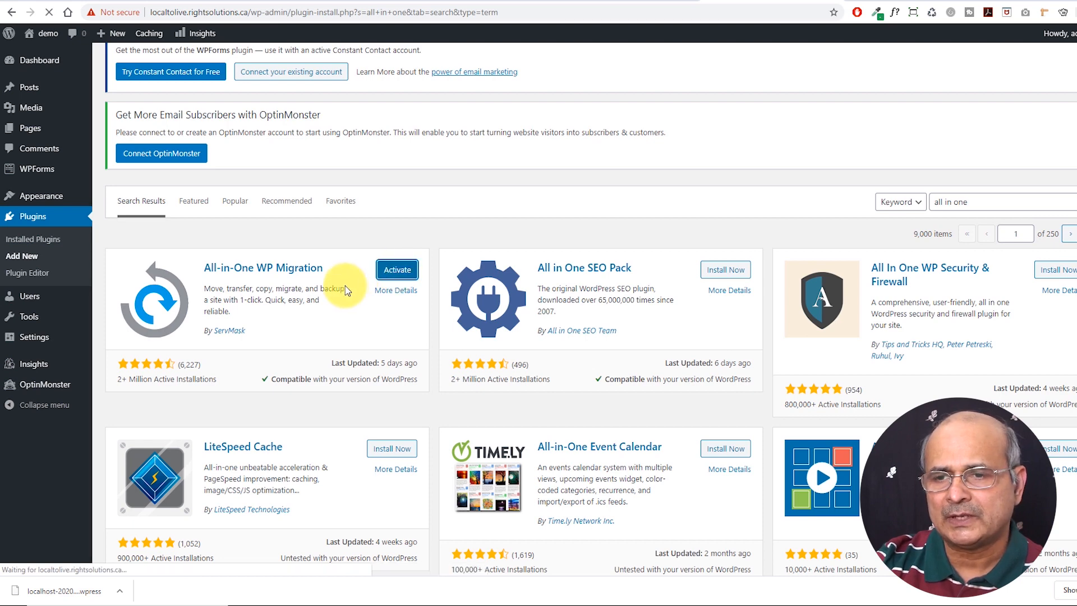
scroll(345, 291, "down", 4)
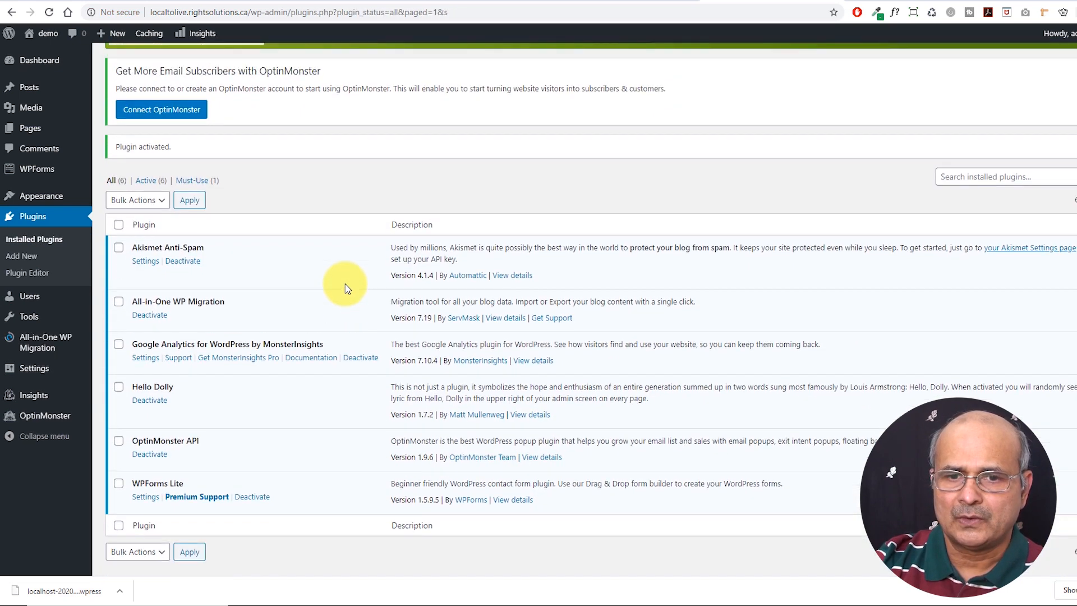
scroll(345, 290, "up", 1)
mouse_move(40, 346)
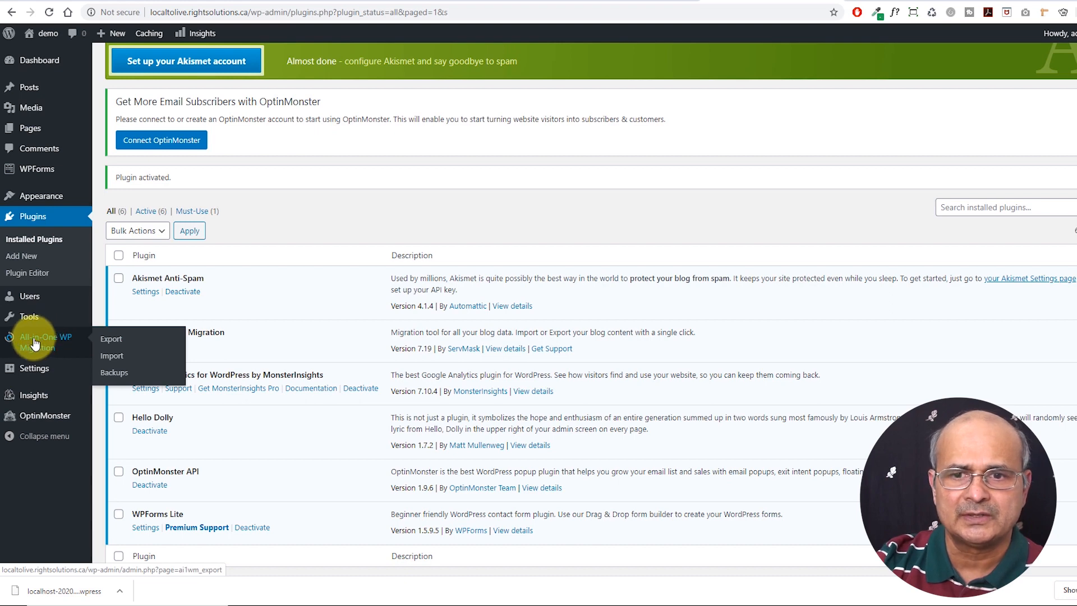
Import the local site's .wpress backup through the plugin's Import page and confirm overwriting with PROCEED
left_click(113, 359)
left_click_drag(64, 591, 445, 380)
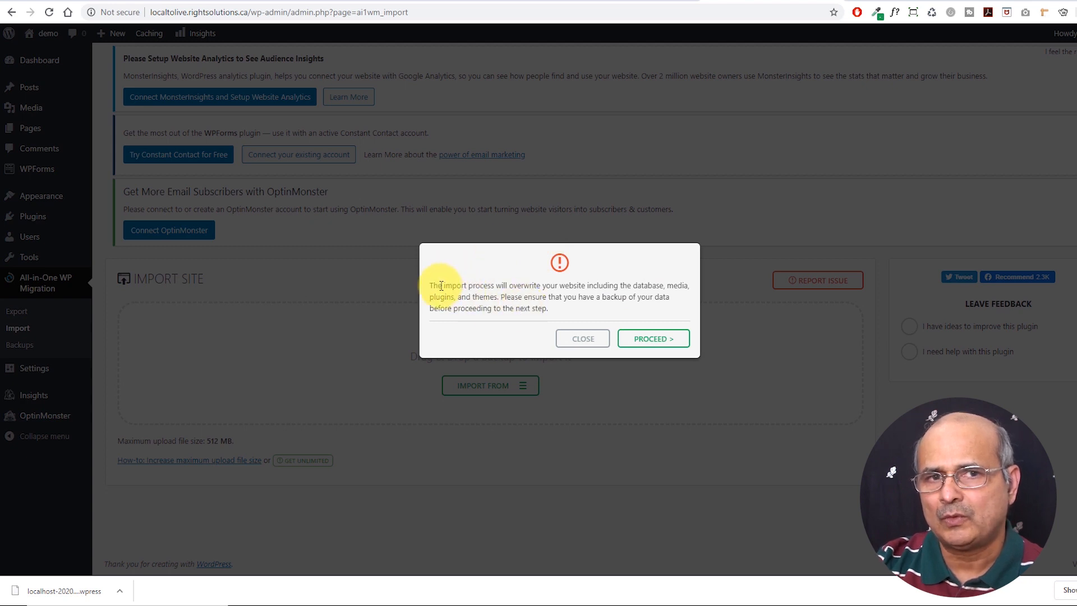
left_click(653, 339)
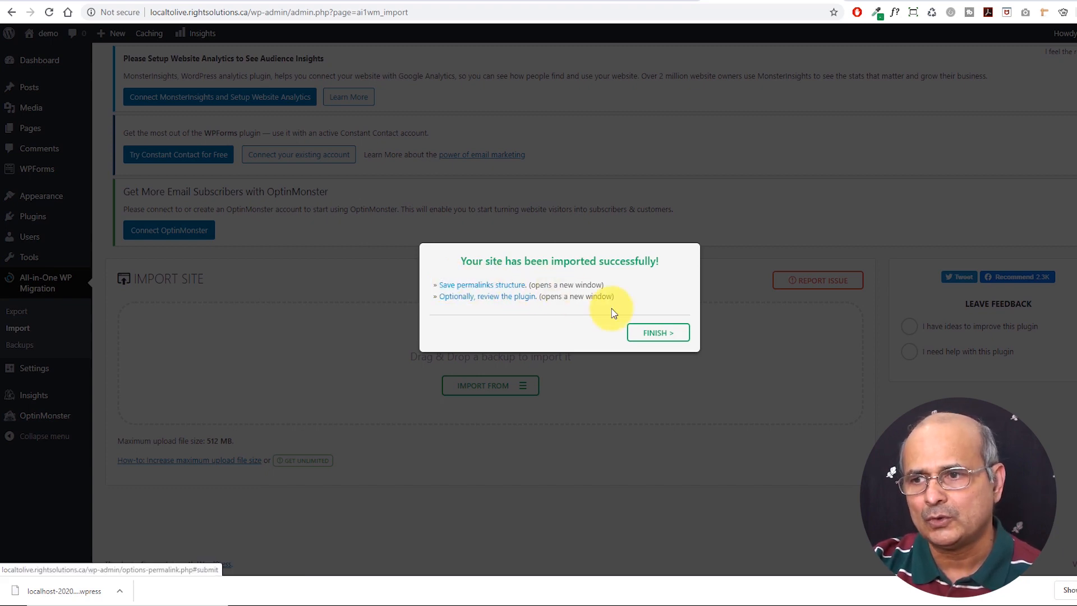
Follow 'Save permalinks structure' and fill the admin username from the saved suggestion on the login page
left_click(472, 287)
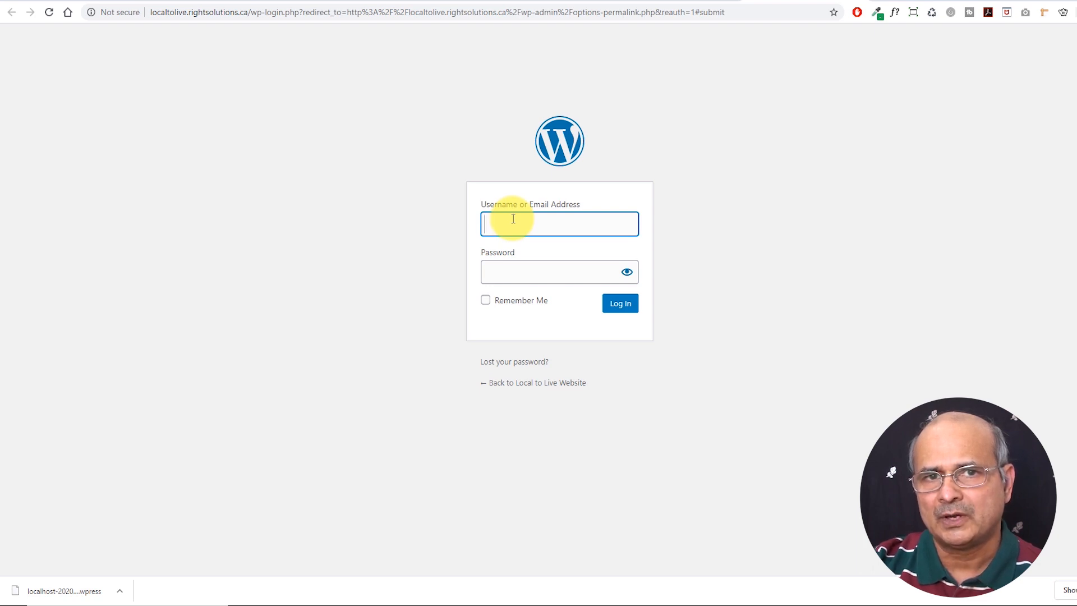
left_click(513, 219)
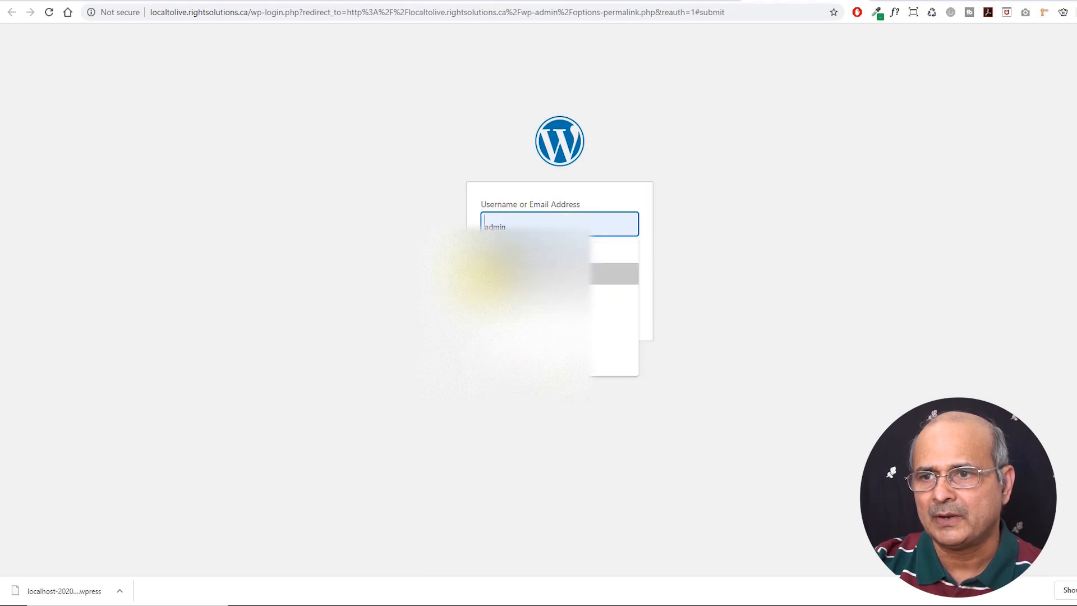
left_click(486, 275)
left_click(495, 278)
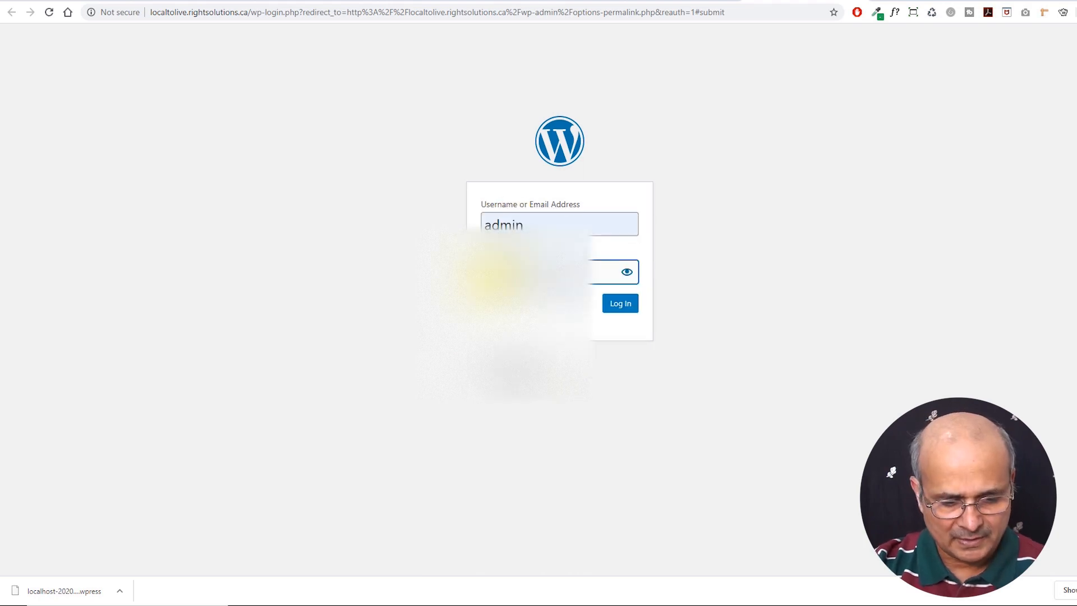
Enter the password to log in and decline the browser's offer to save it
type("*")
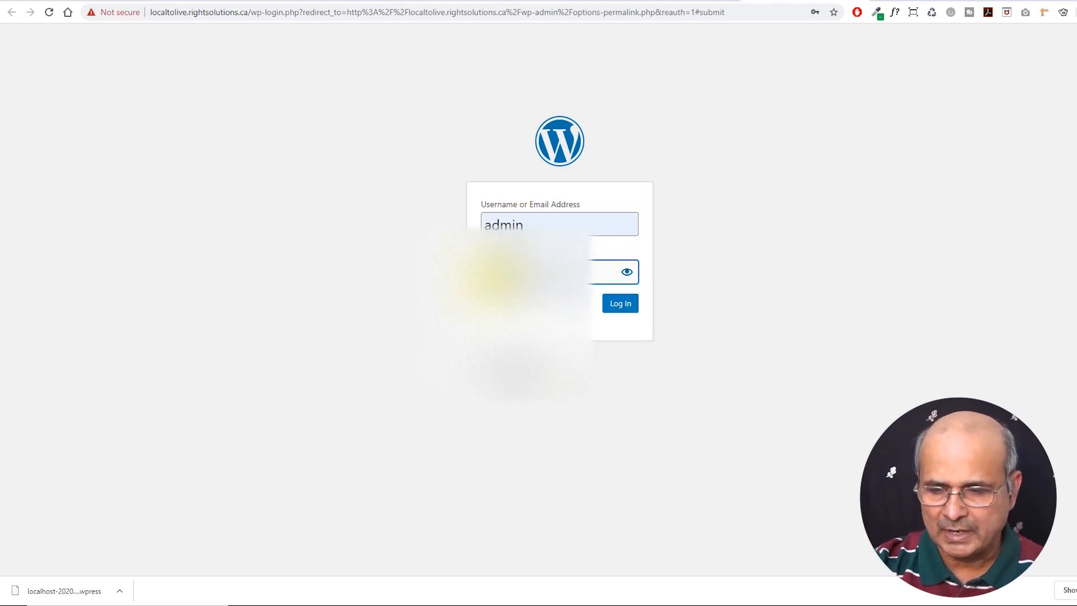
key("Return")
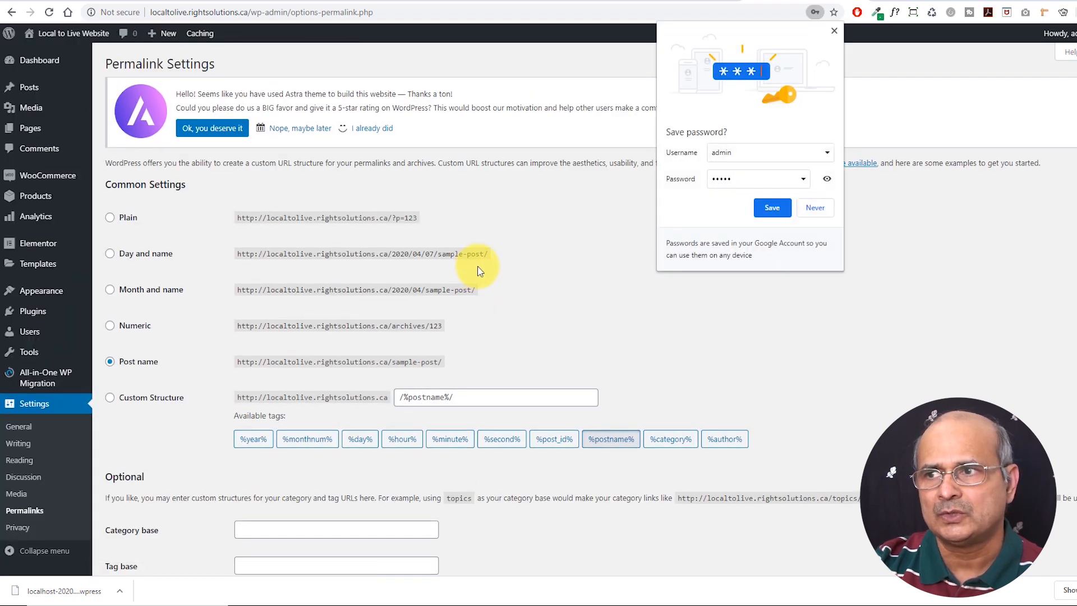
left_click(834, 30)
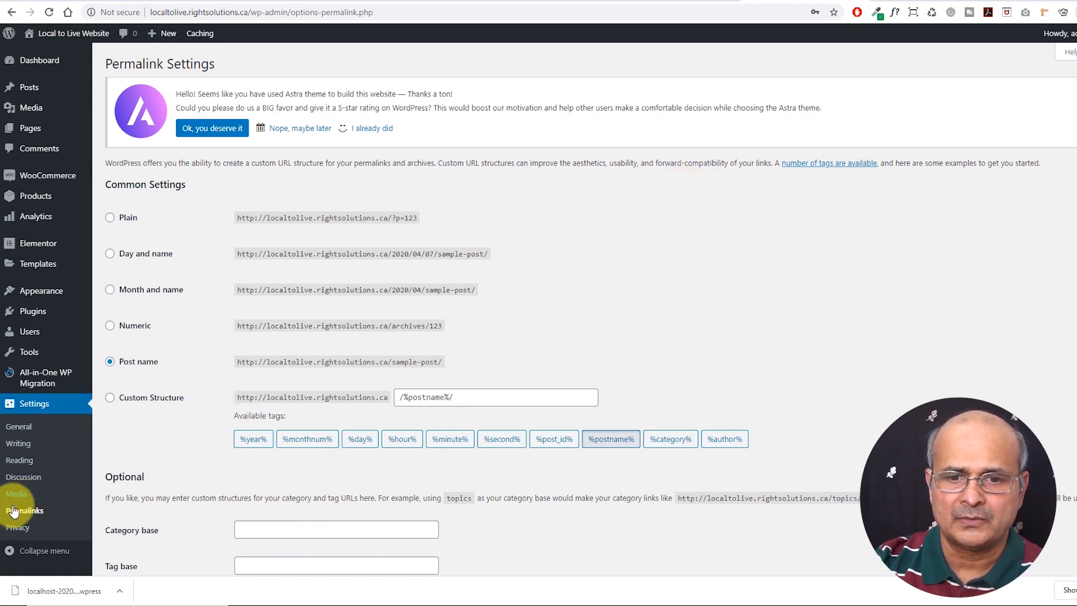
Save the Permalinks settings with Post name and /product/ base, dismissing the theme rating notice
scroll(490, 349, "down", 7)
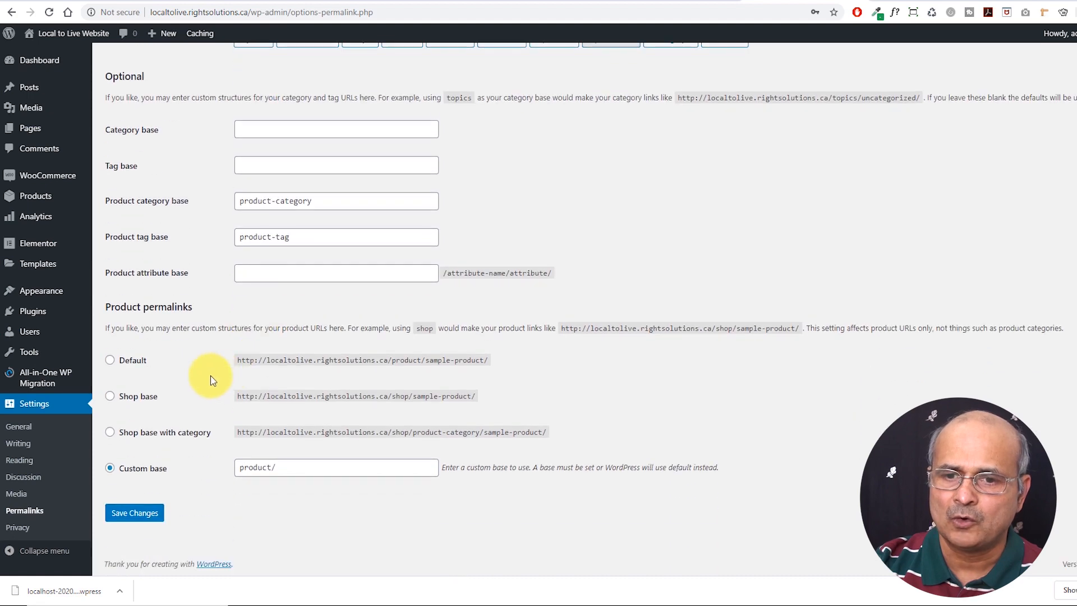
left_click(133, 515)
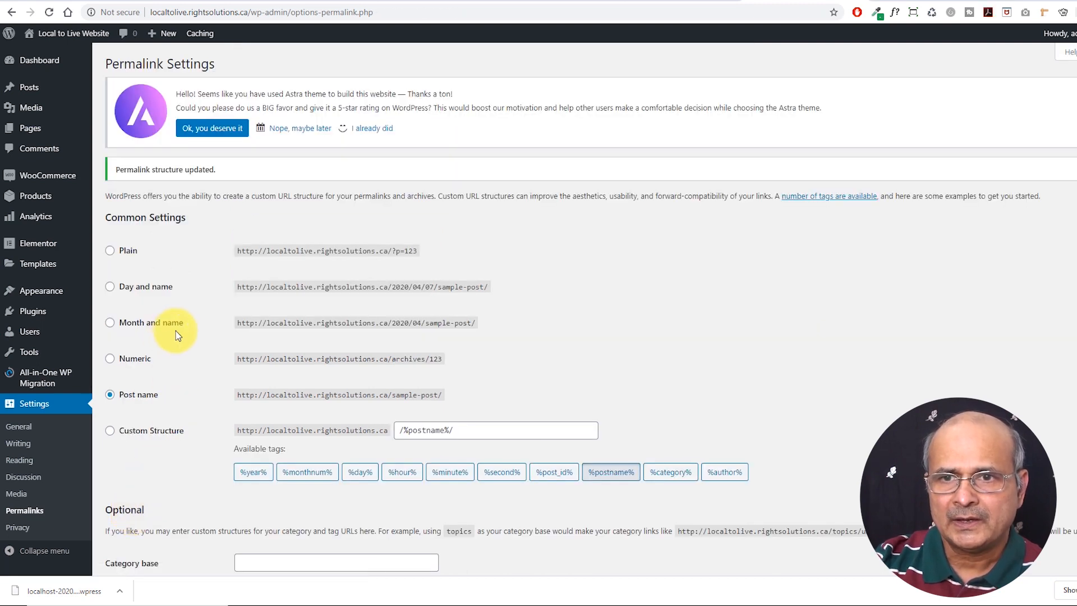
left_click(1050, 96)
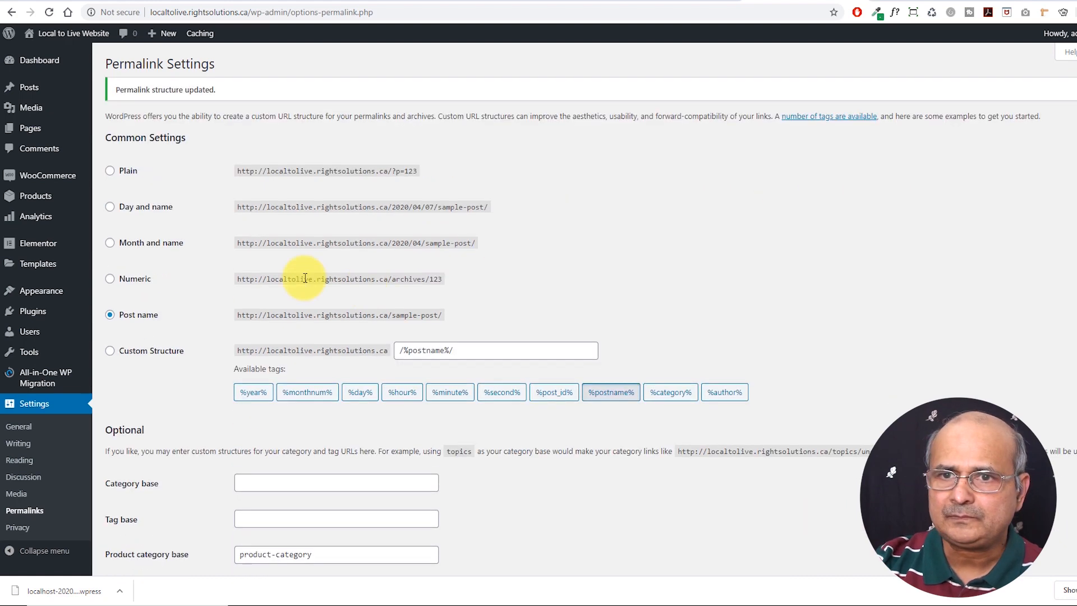
scroll(206, 277, "down", 6)
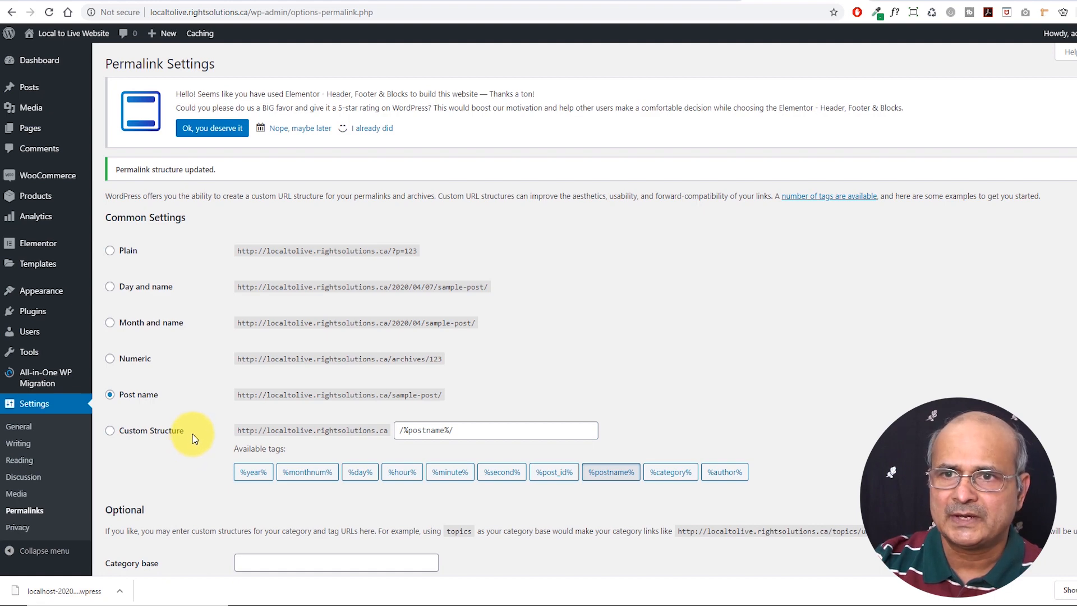
scroll(193, 437, "down", 8)
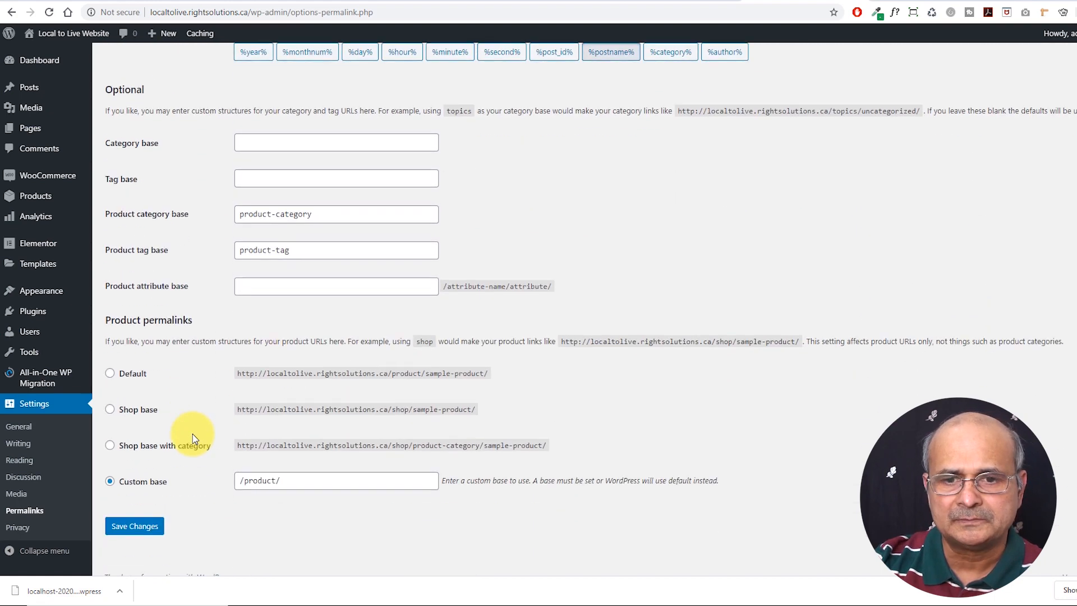
scroll(190, 440, "up", 8)
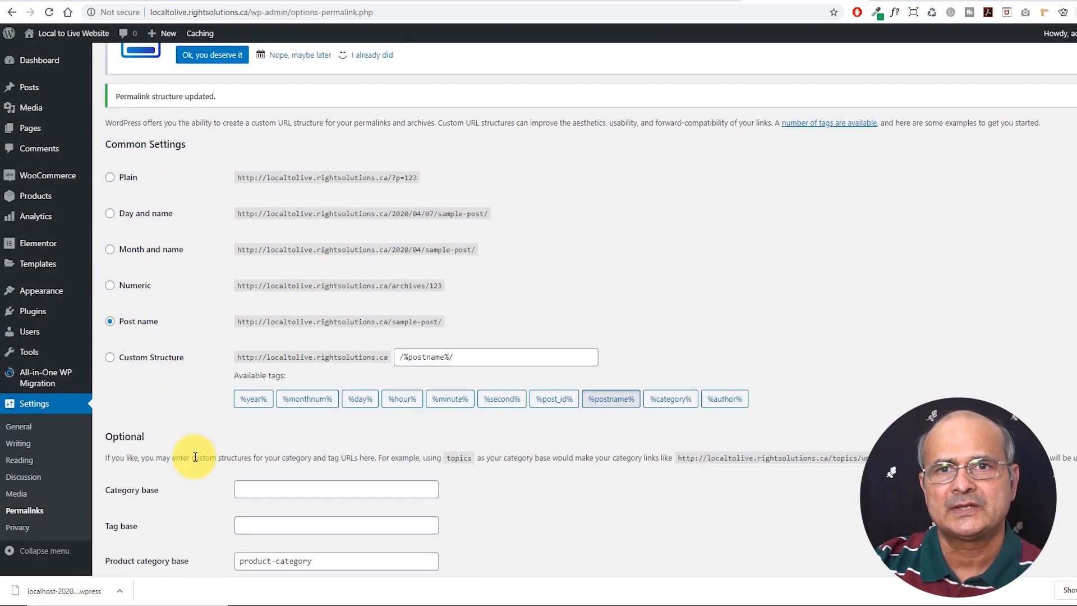
mouse_move(72, 32)
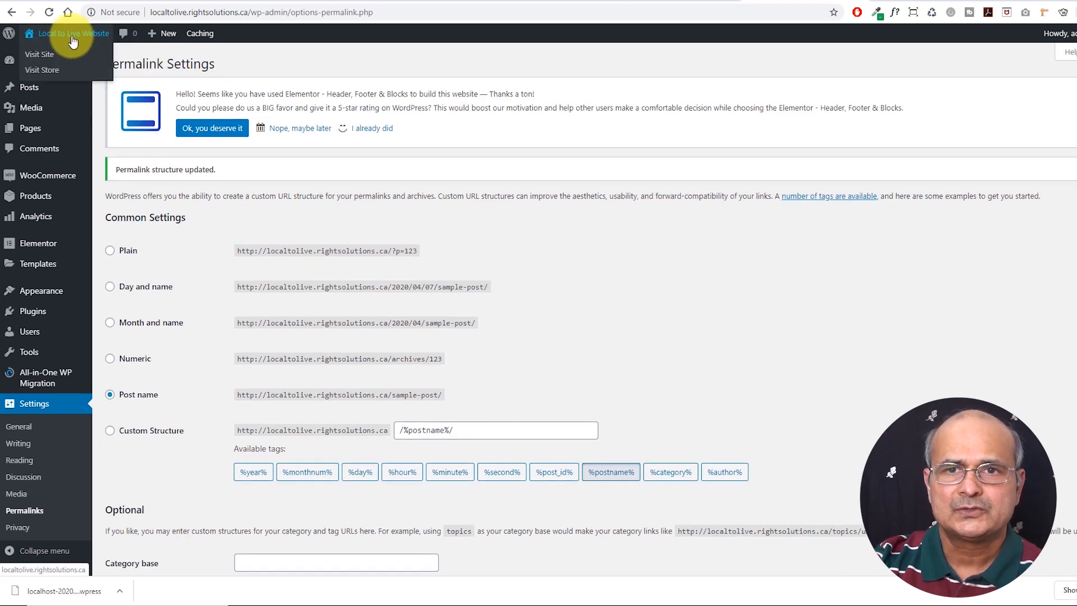
Reload the live site's front end at localtolive.rightsolutions.ca to show the migrated Organic Store home page
left_click(46, 56)
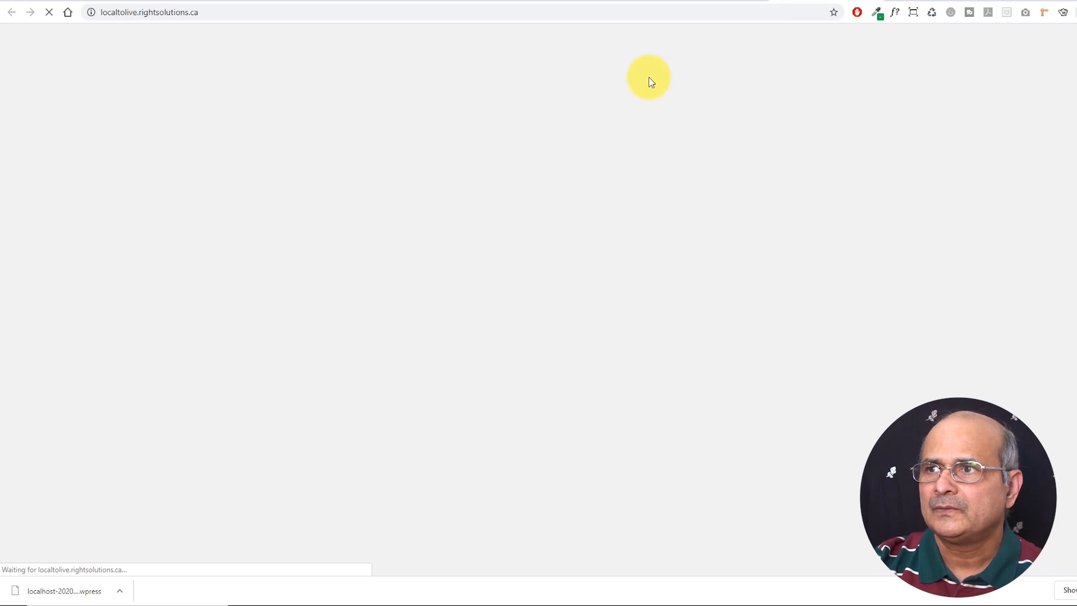
left_click(685, 1)
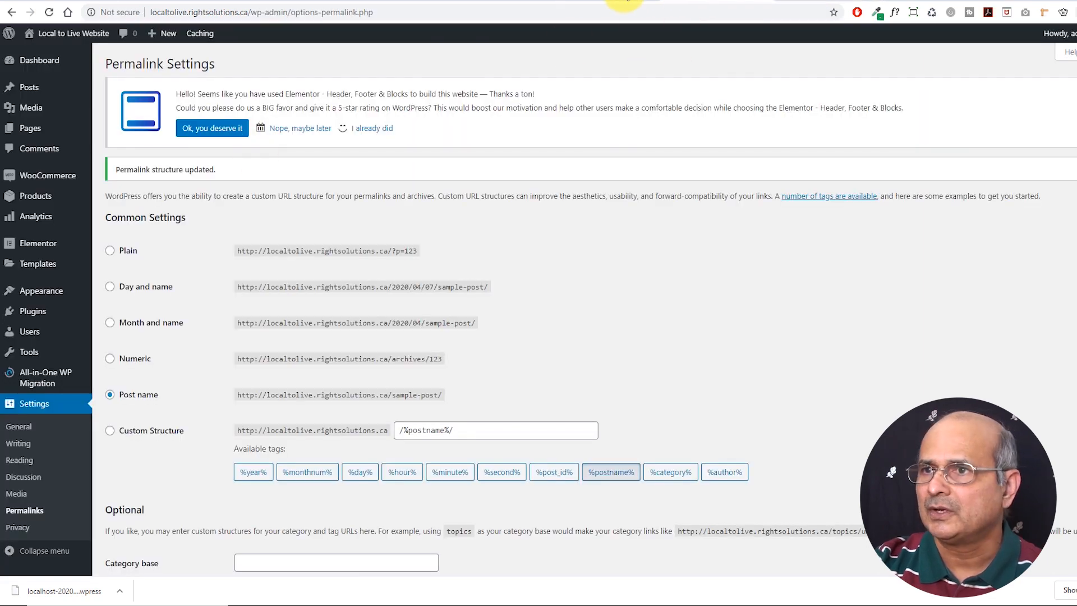
left_click(639, 1)
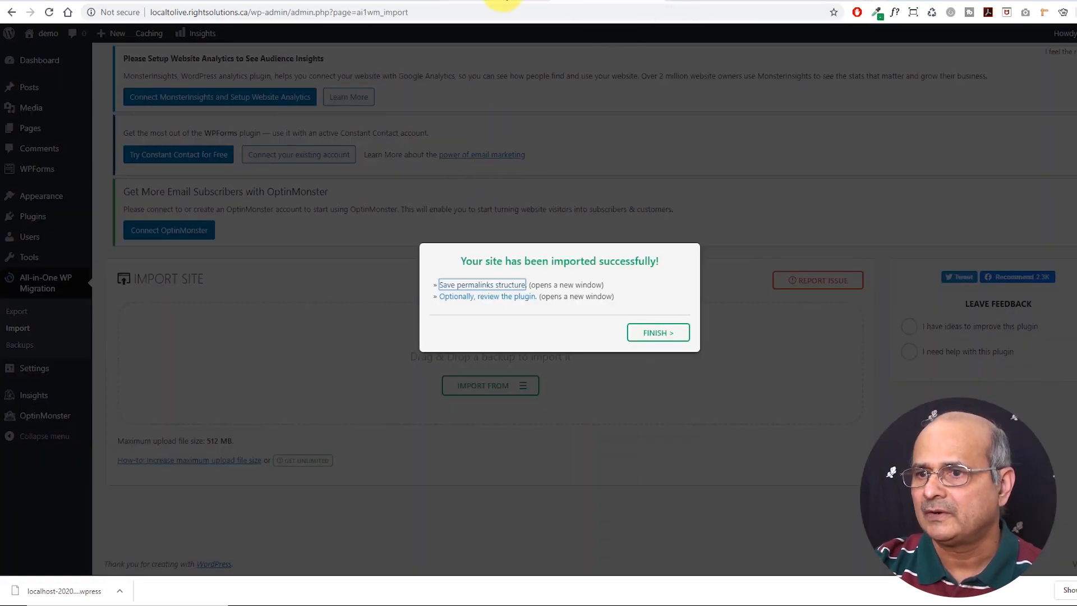
left_click(541, 2)
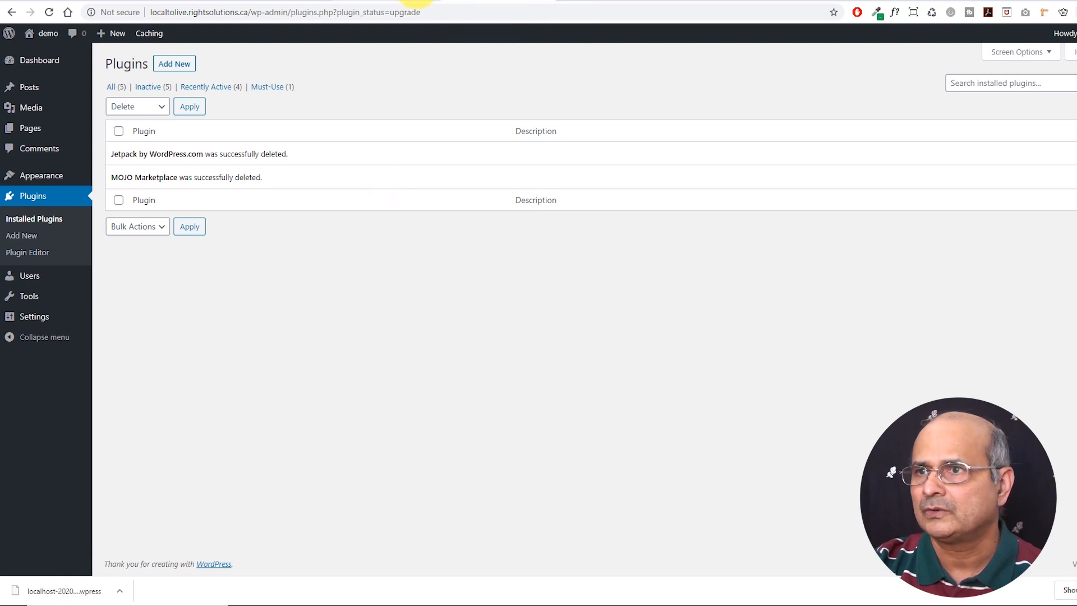
left_click(923, 2)
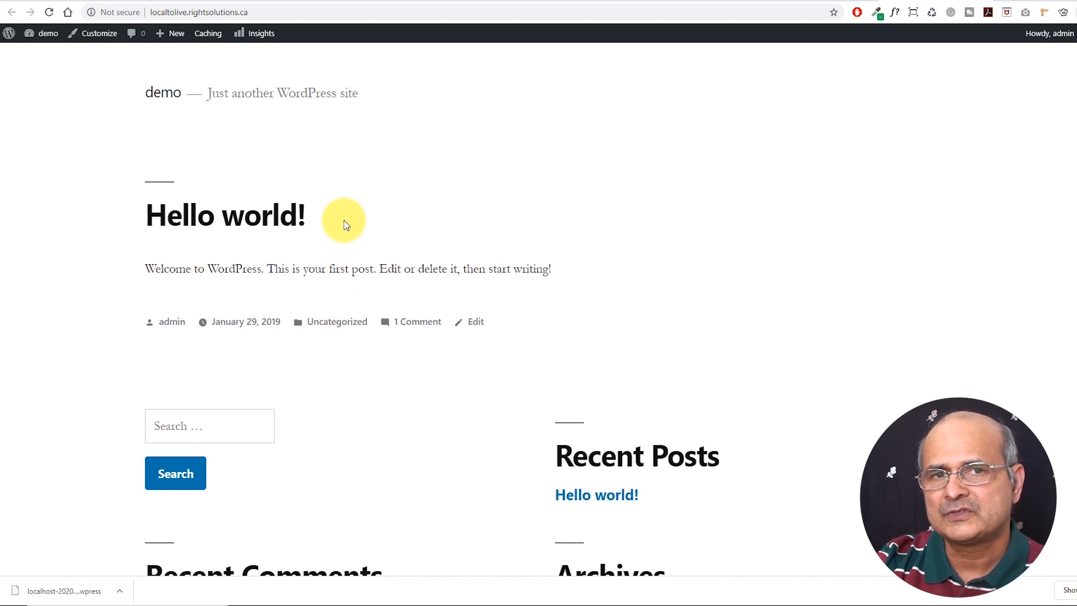
scroll(345, 236, "down", 5)
scroll(345, 243, "up", 5)
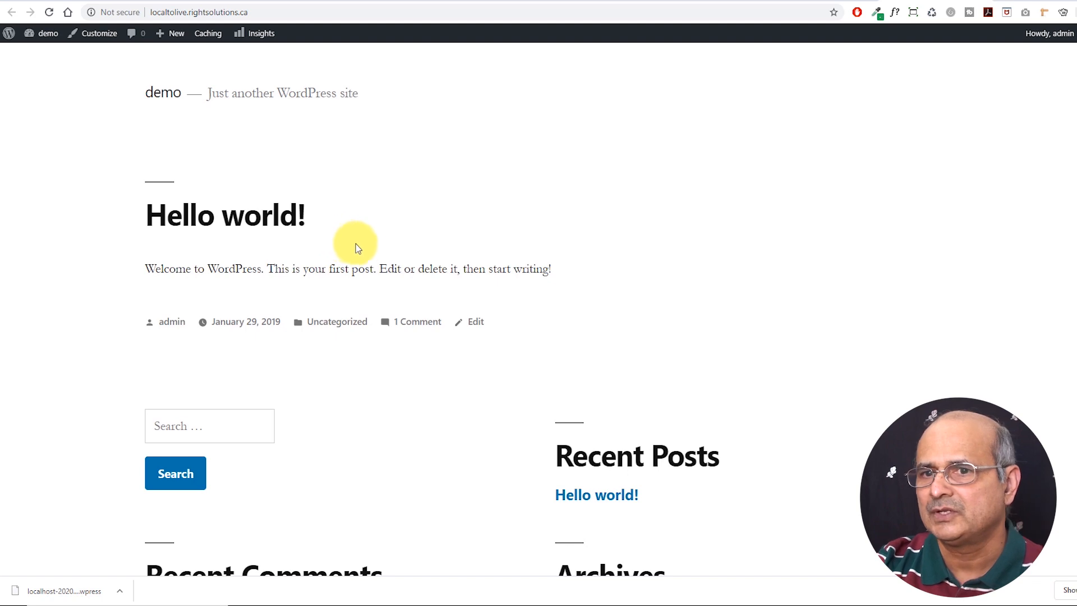
left_click(822, 3)
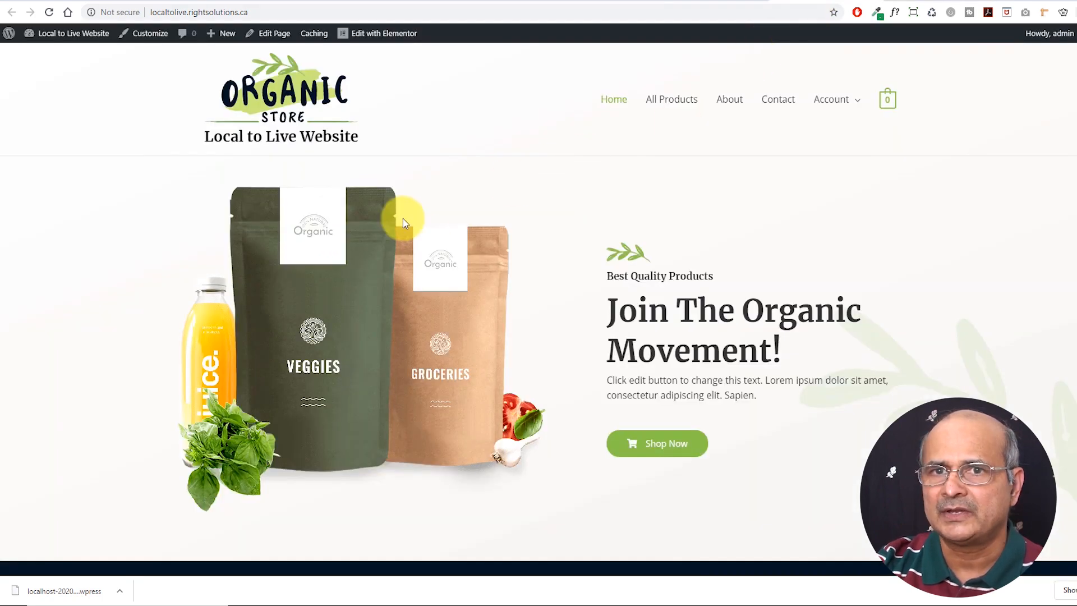
Scroll through the live 'Join The Organic Movement!' home page and back to the top
scroll(399, 236, "down", 5)
scroll(337, 202, "up", 4)
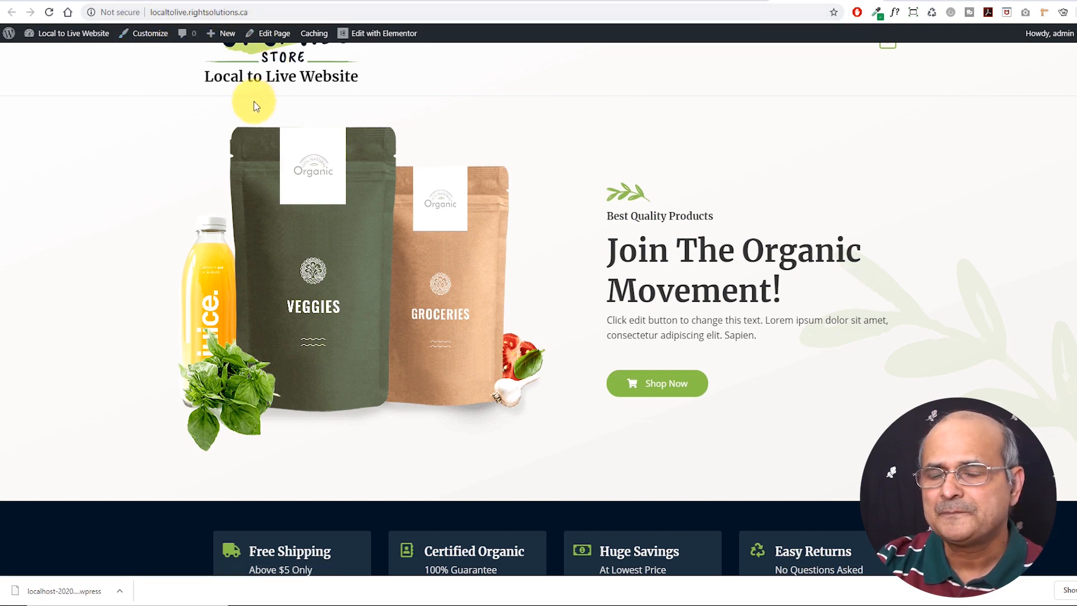
scroll(511, 217, "down", 1)
scroll(510, 217, "down", 4)
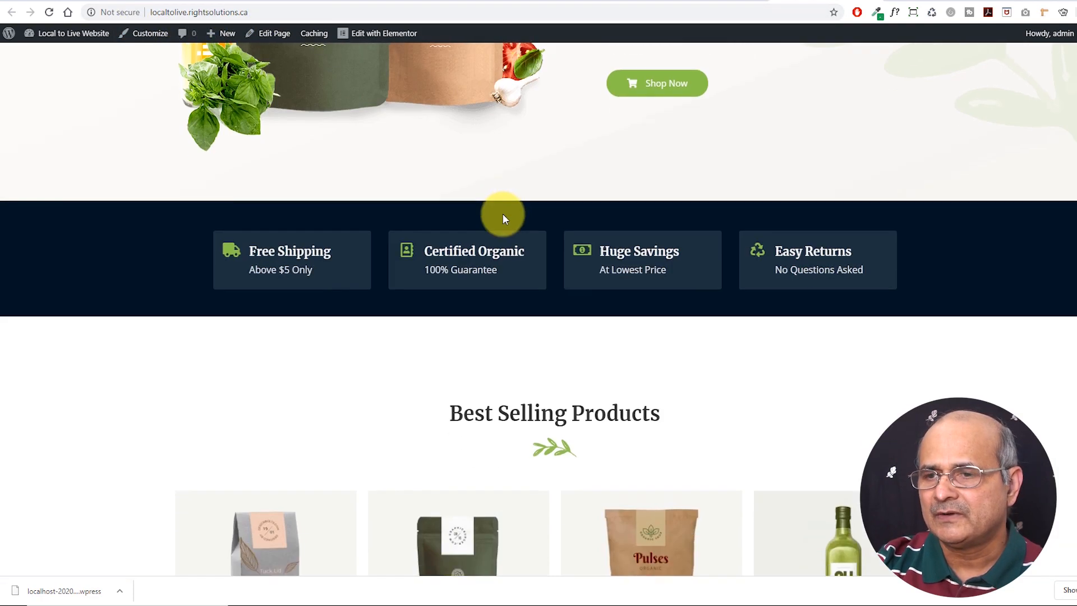
scroll(504, 219, "up", 5)
scroll(460, 231, "down", 5)
scroll(447, 236, "down", 8)
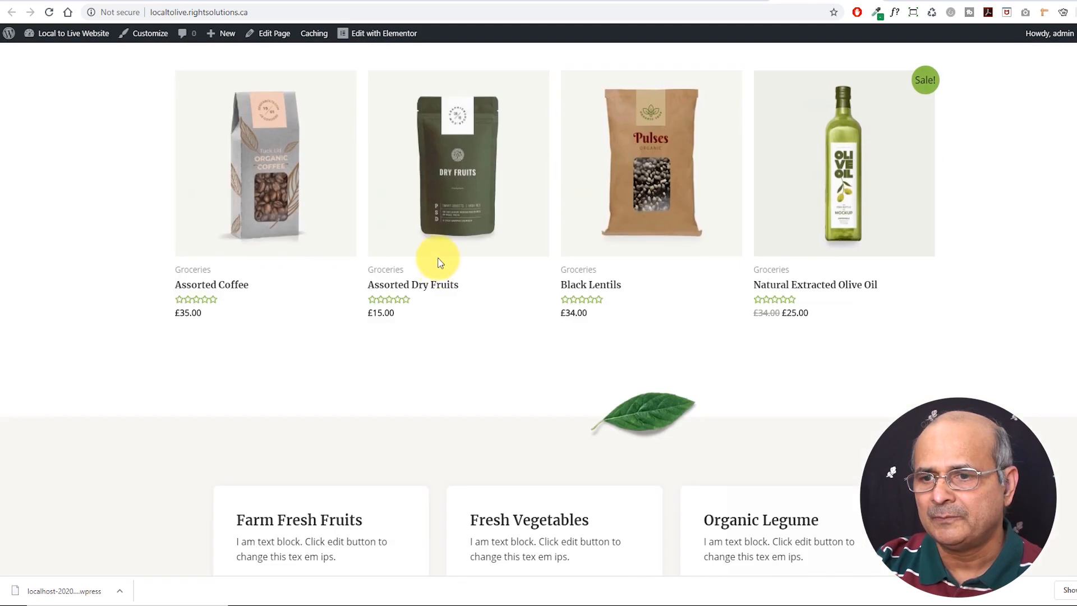
scroll(438, 258, "up", 11)
scroll(440, 266, "up", 3)
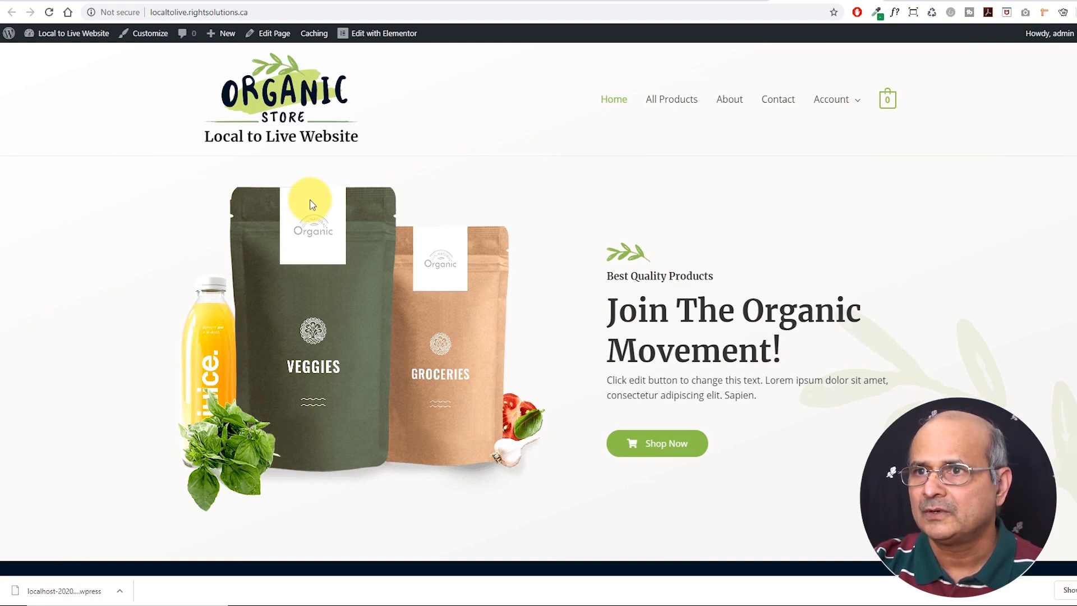
Snap the localhost:10000 window to the left half beside the live site on the right
key("alt+Tab")
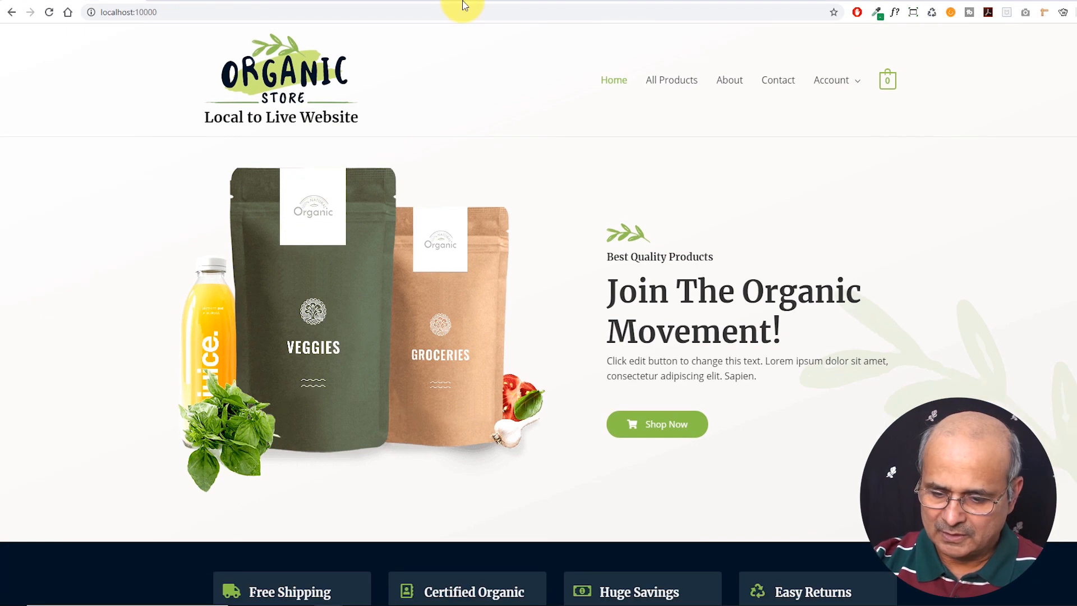
key("super+Left")
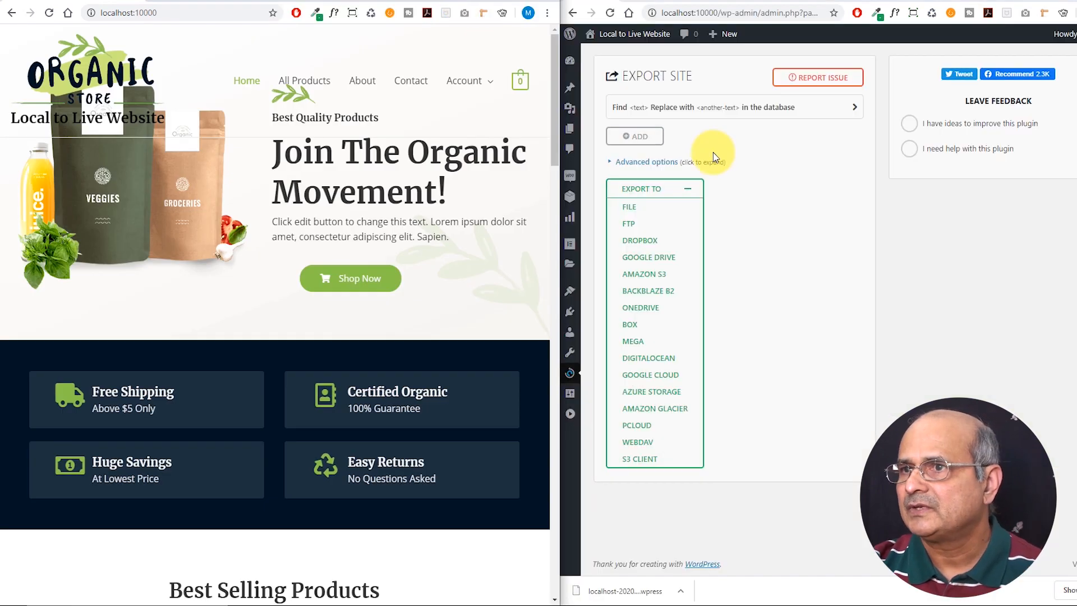
left_click(973, 1)
left_click(920, 1)
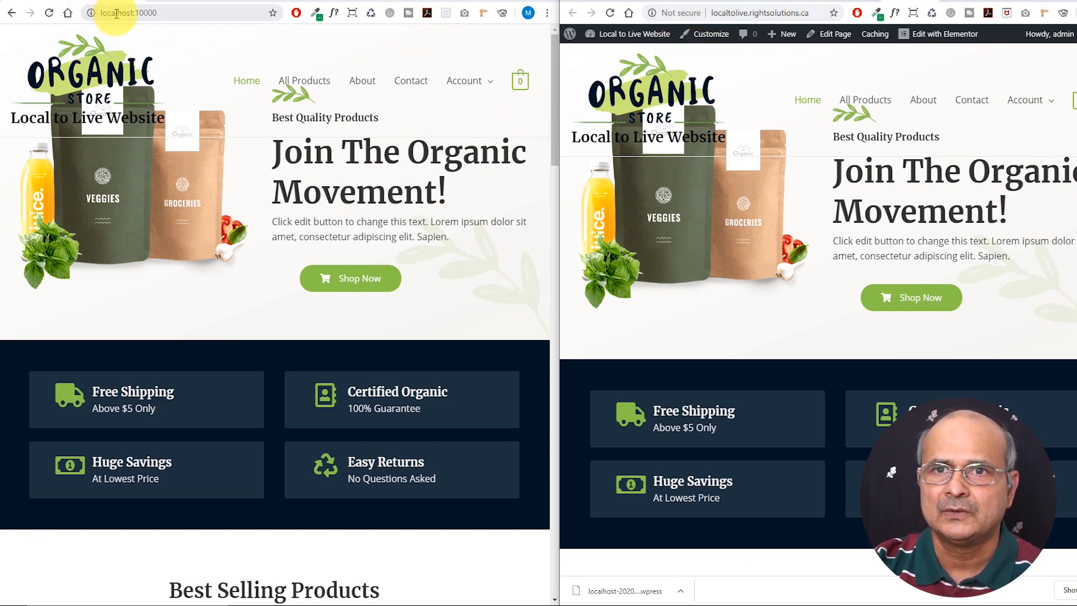
Compare the Best Selling Products and footer on both home pages, then open the local All Products page
scroll(260, 197, "down", 10)
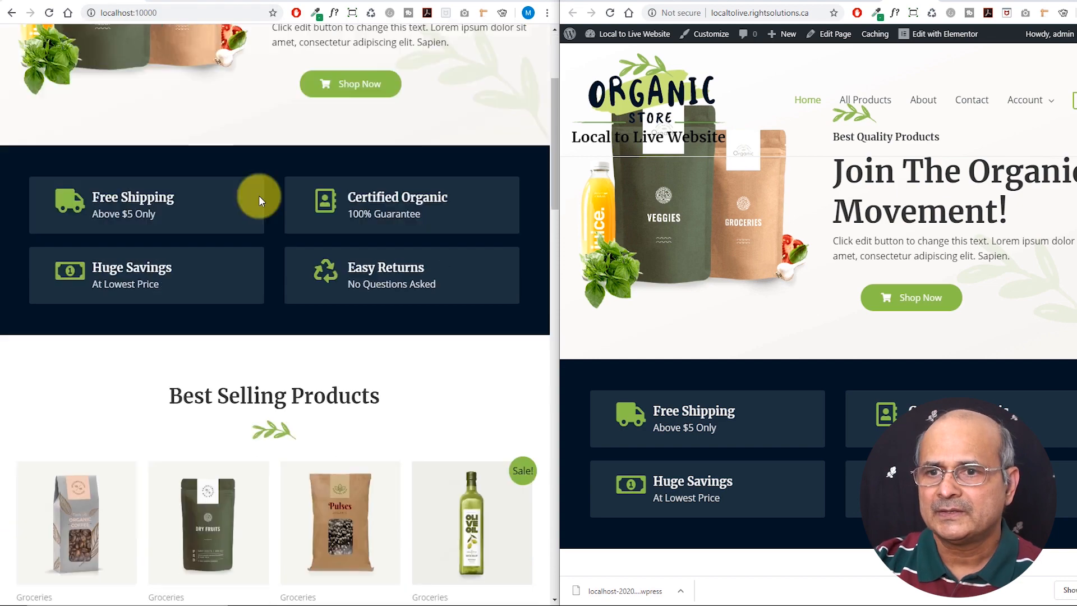
scroll(785, 260, "down", 18)
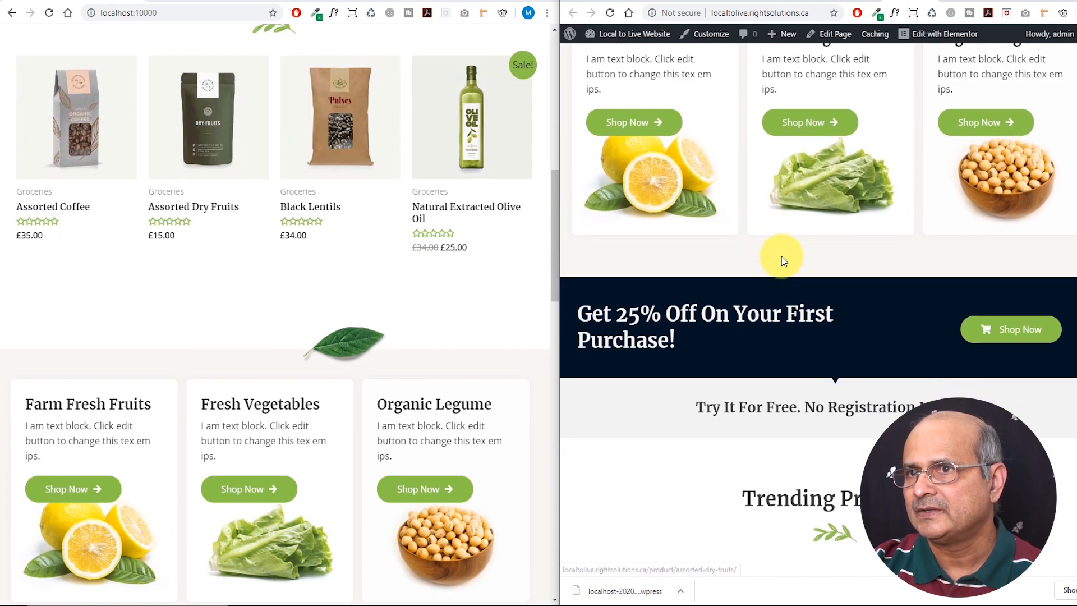
scroll(784, 261, "down", 3)
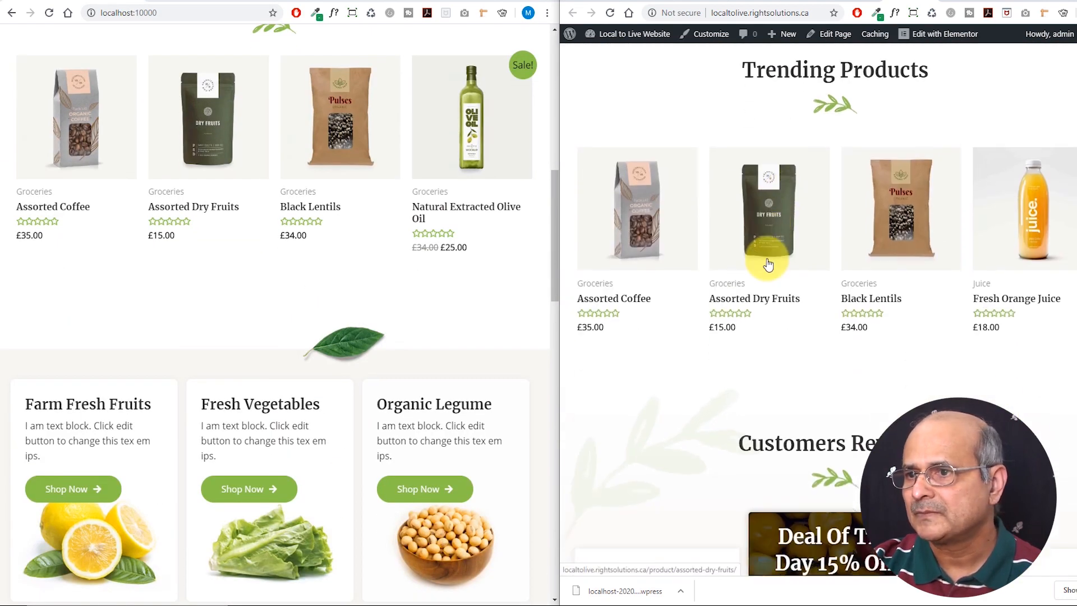
scroll(769, 260, "down", 7)
scroll(397, 264, "down", 9)
scroll(397, 268, "up", 16)
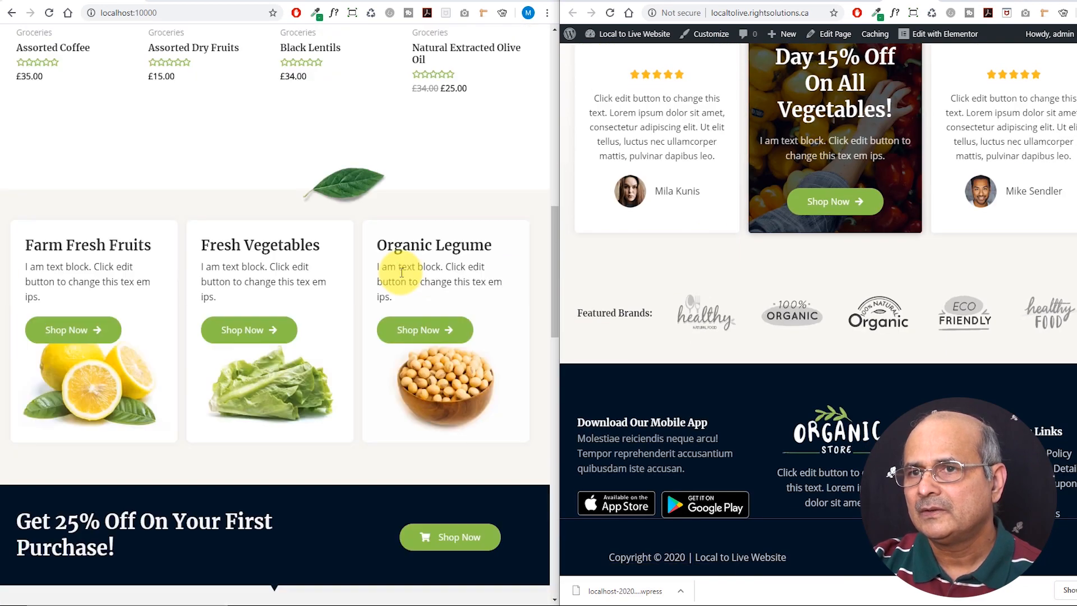
scroll(398, 272, "up", 5)
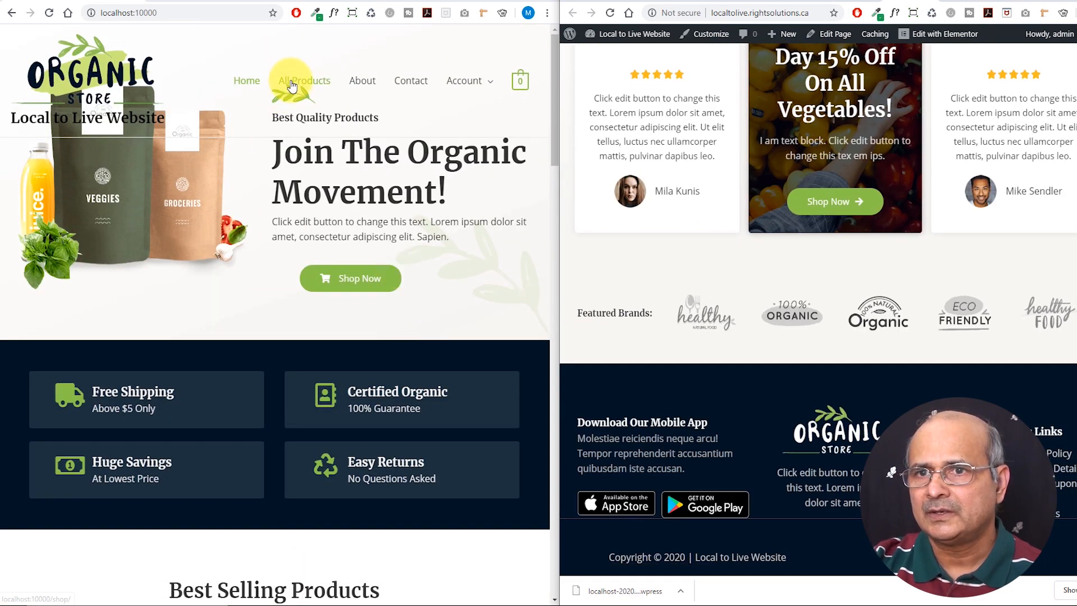
left_click(308, 88)
scroll(844, 182, "up", 15)
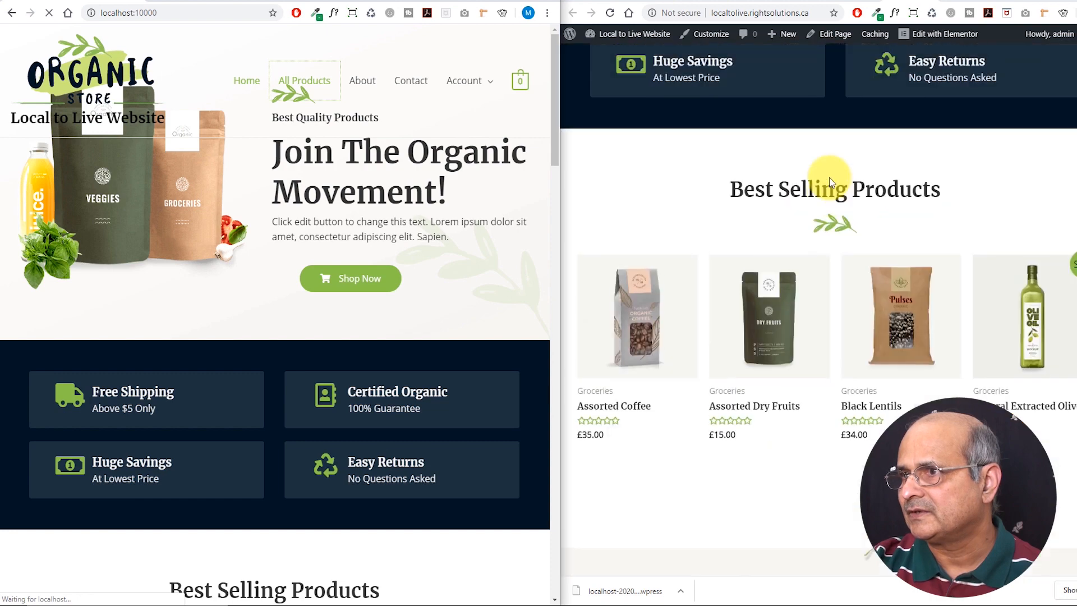
Open the live site's shop page and compare it with the local shop page
left_click(872, 103)
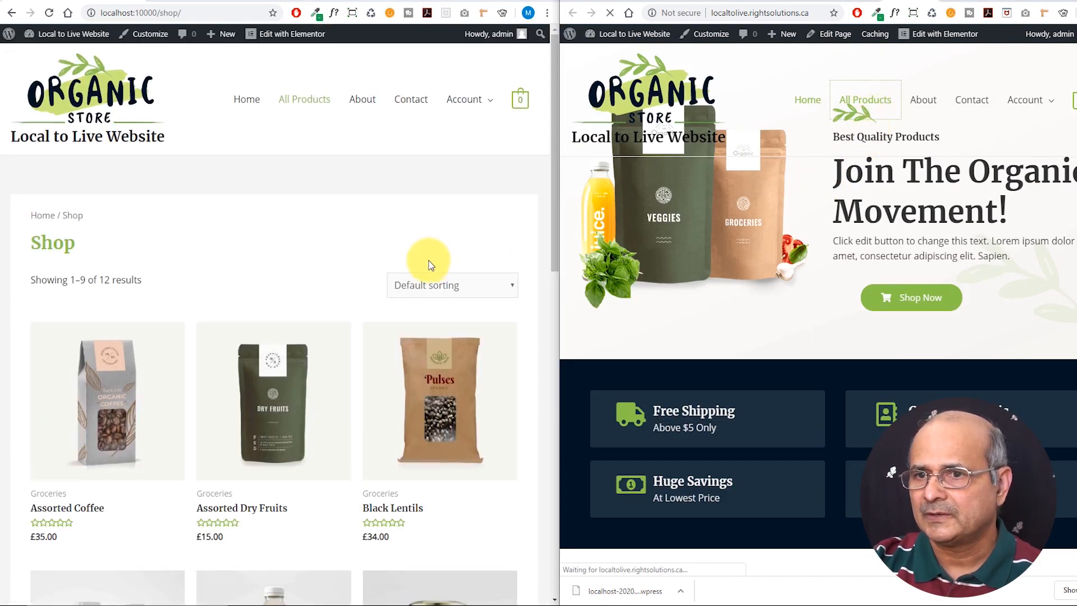
scroll(348, 287, "down", 3)
scroll(348, 287, "up", 3)
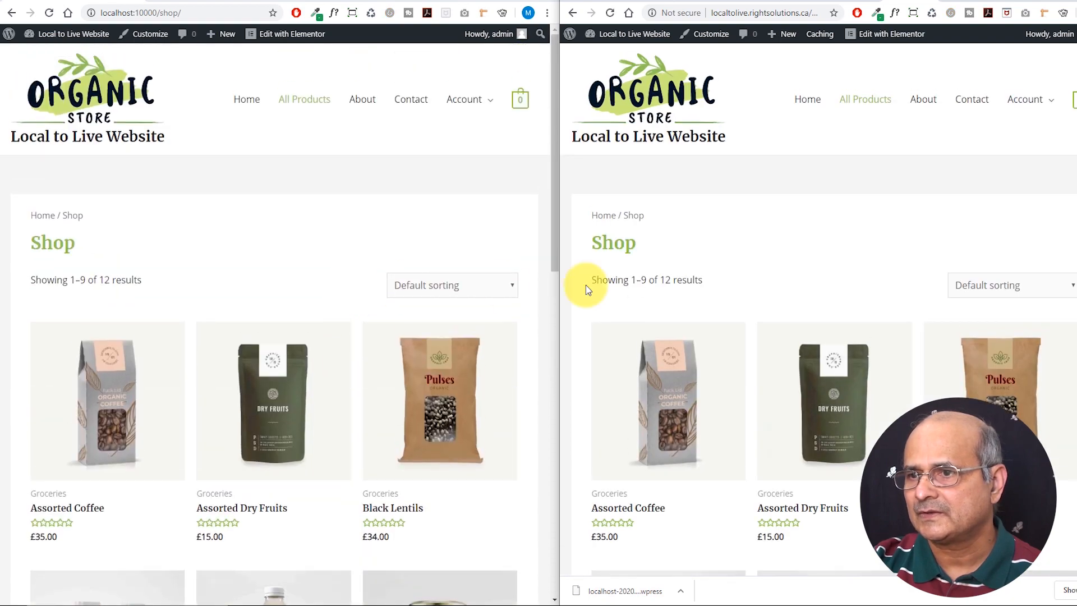
scroll(730, 303, "down", 12)
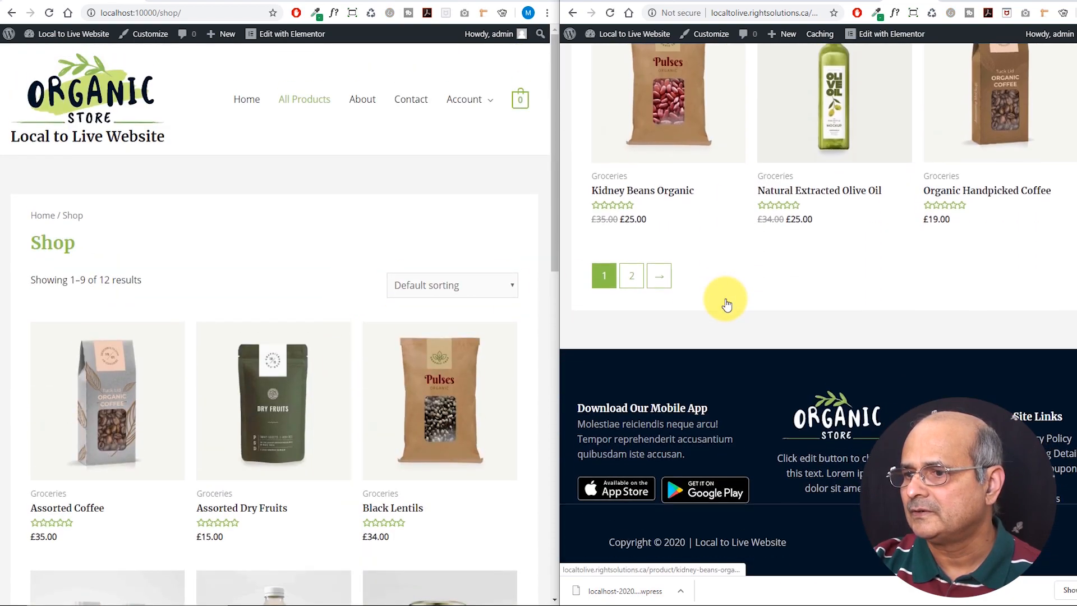
scroll(724, 302, "up", 3)
scroll(725, 298, "up", 1)
scroll(372, 302, "down", 10)
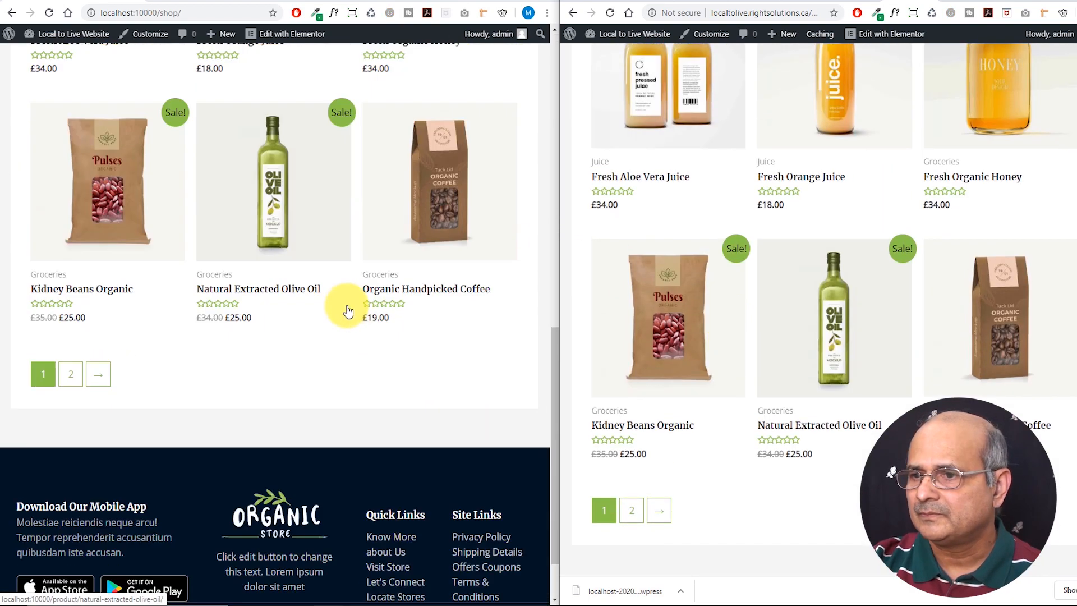
scroll(348, 310, "up", 10)
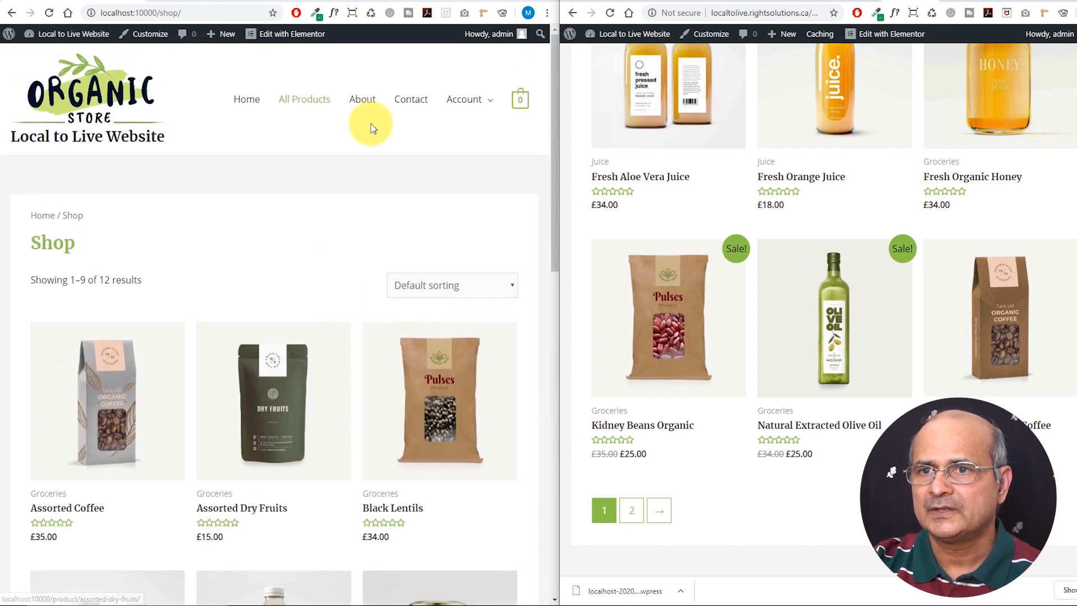
Open the About page on both the local and live sites and compare them
left_click(359, 103)
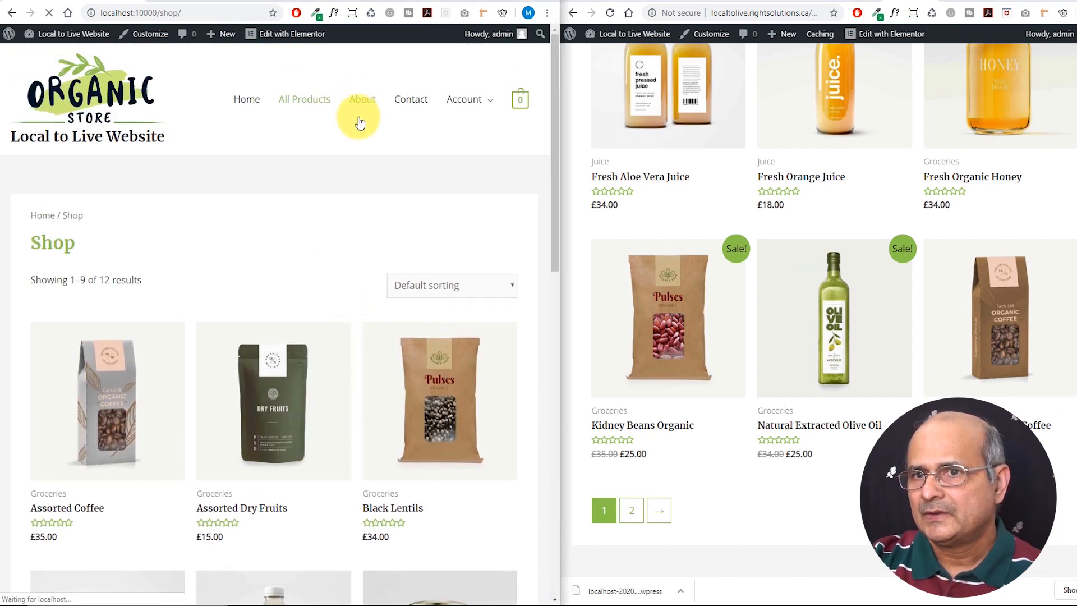
scroll(794, 180, "down", 3)
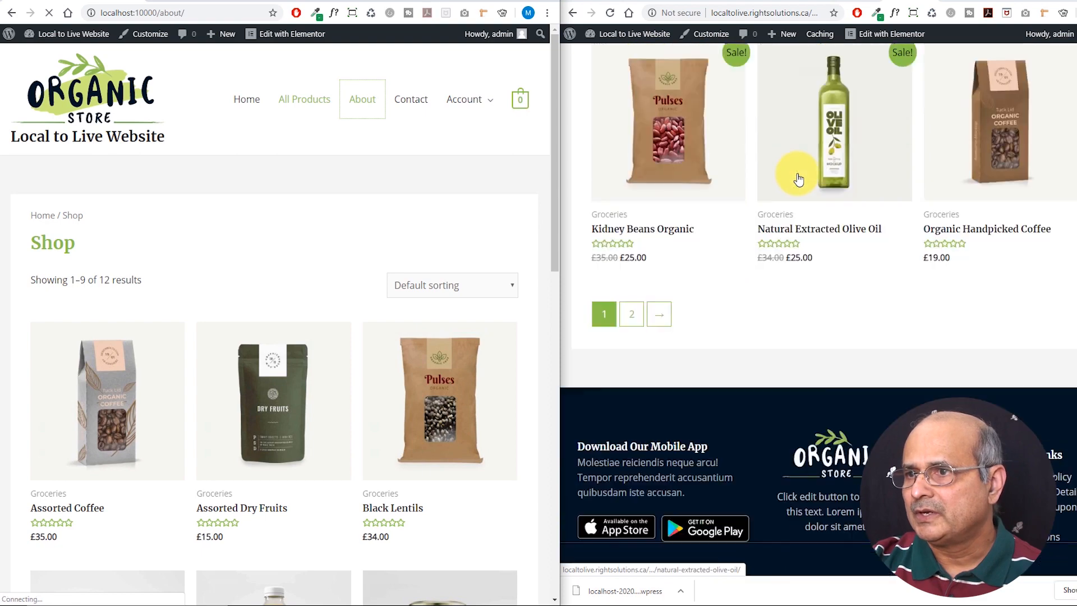
scroll(793, 172, "up", 7)
scroll(790, 171, "up", 5)
left_click(925, 102)
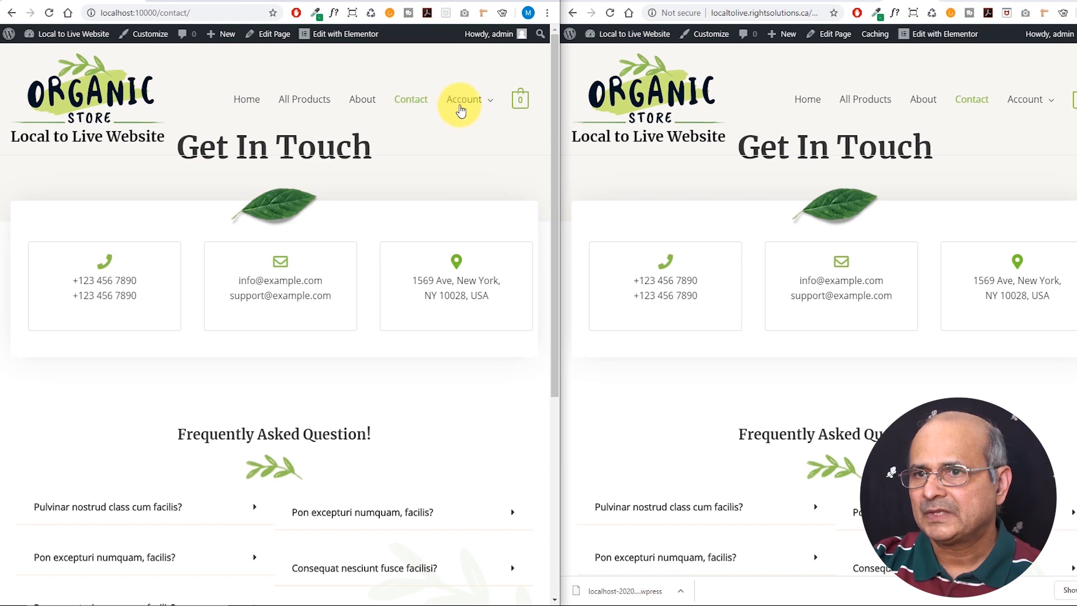
Open Account > My account on both sites to confirm the matching administrator dashboards
mouse_move(464, 101)
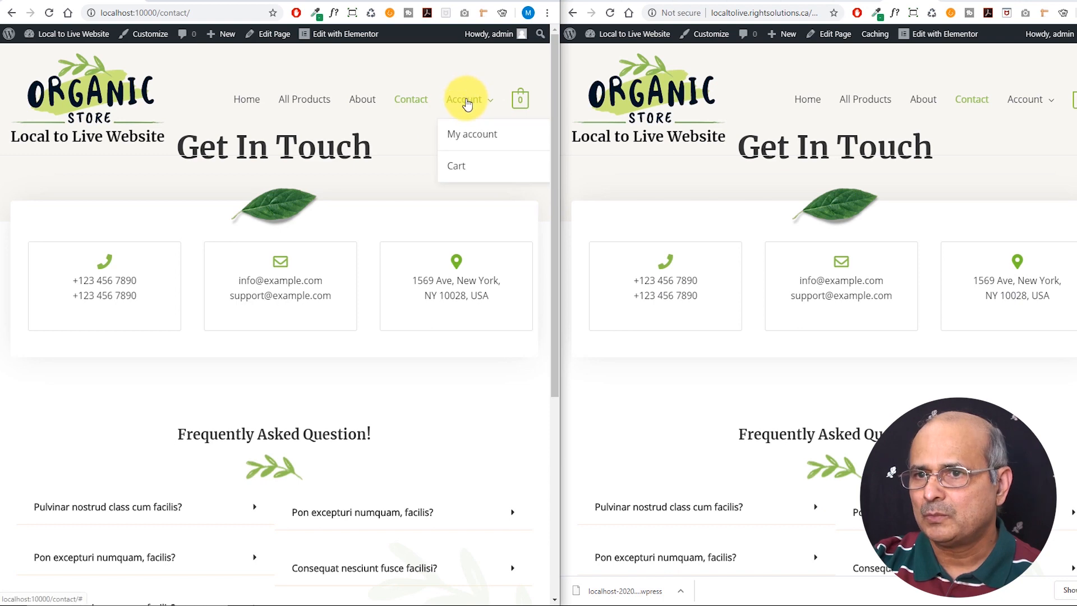
left_click(463, 137)
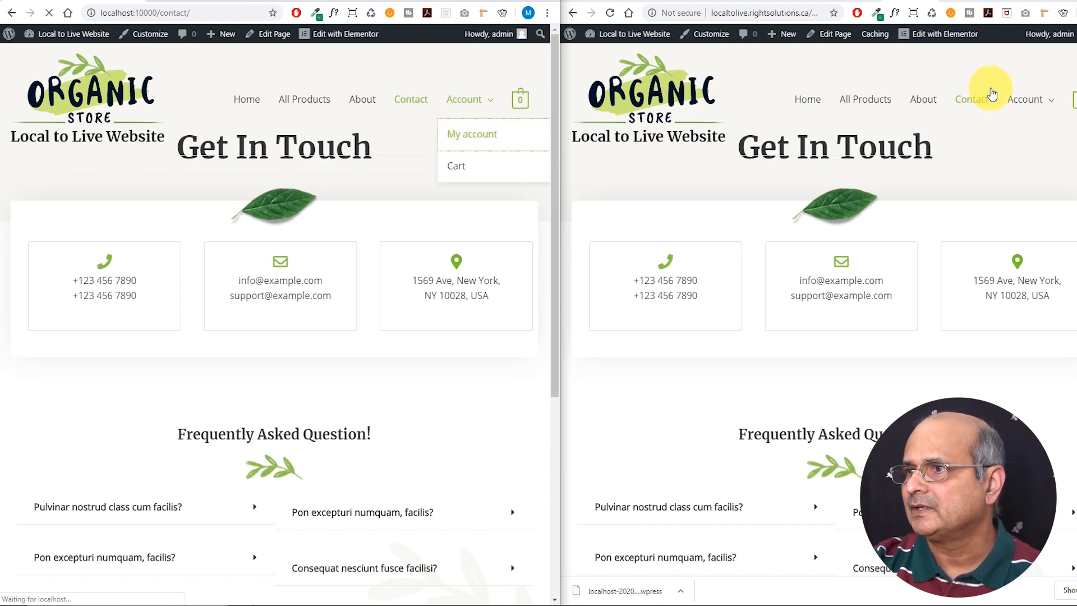
mouse_move(1033, 102)
left_click(1022, 136)
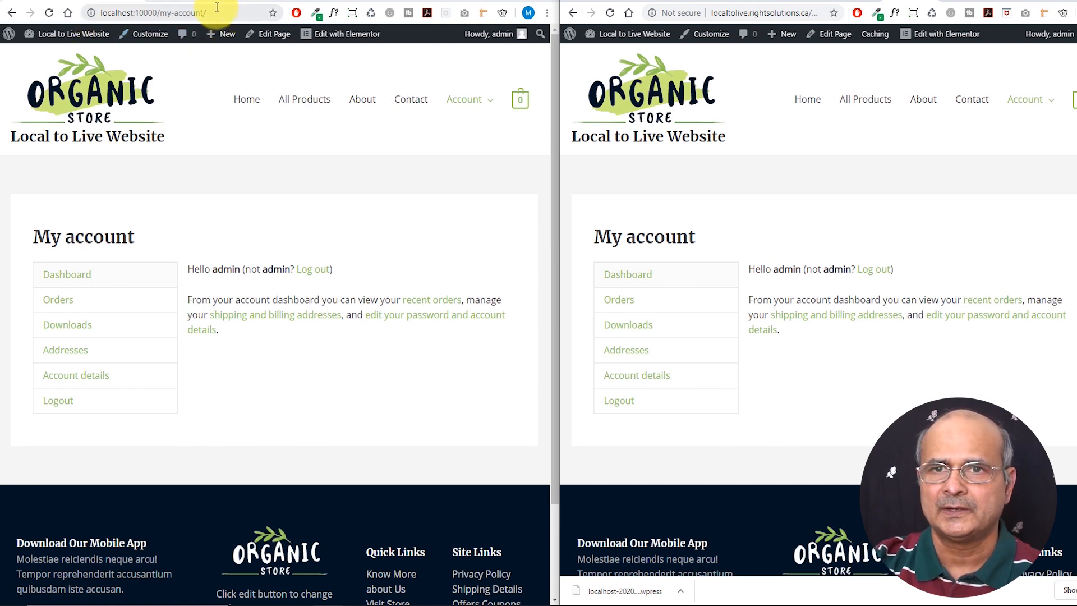
mouse_move(93, 32)
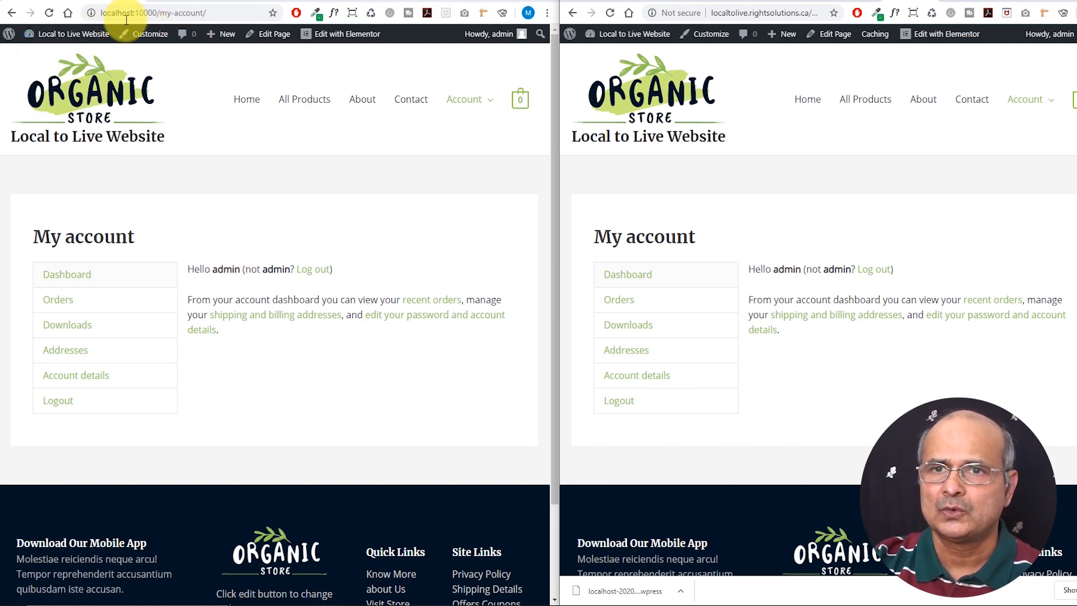